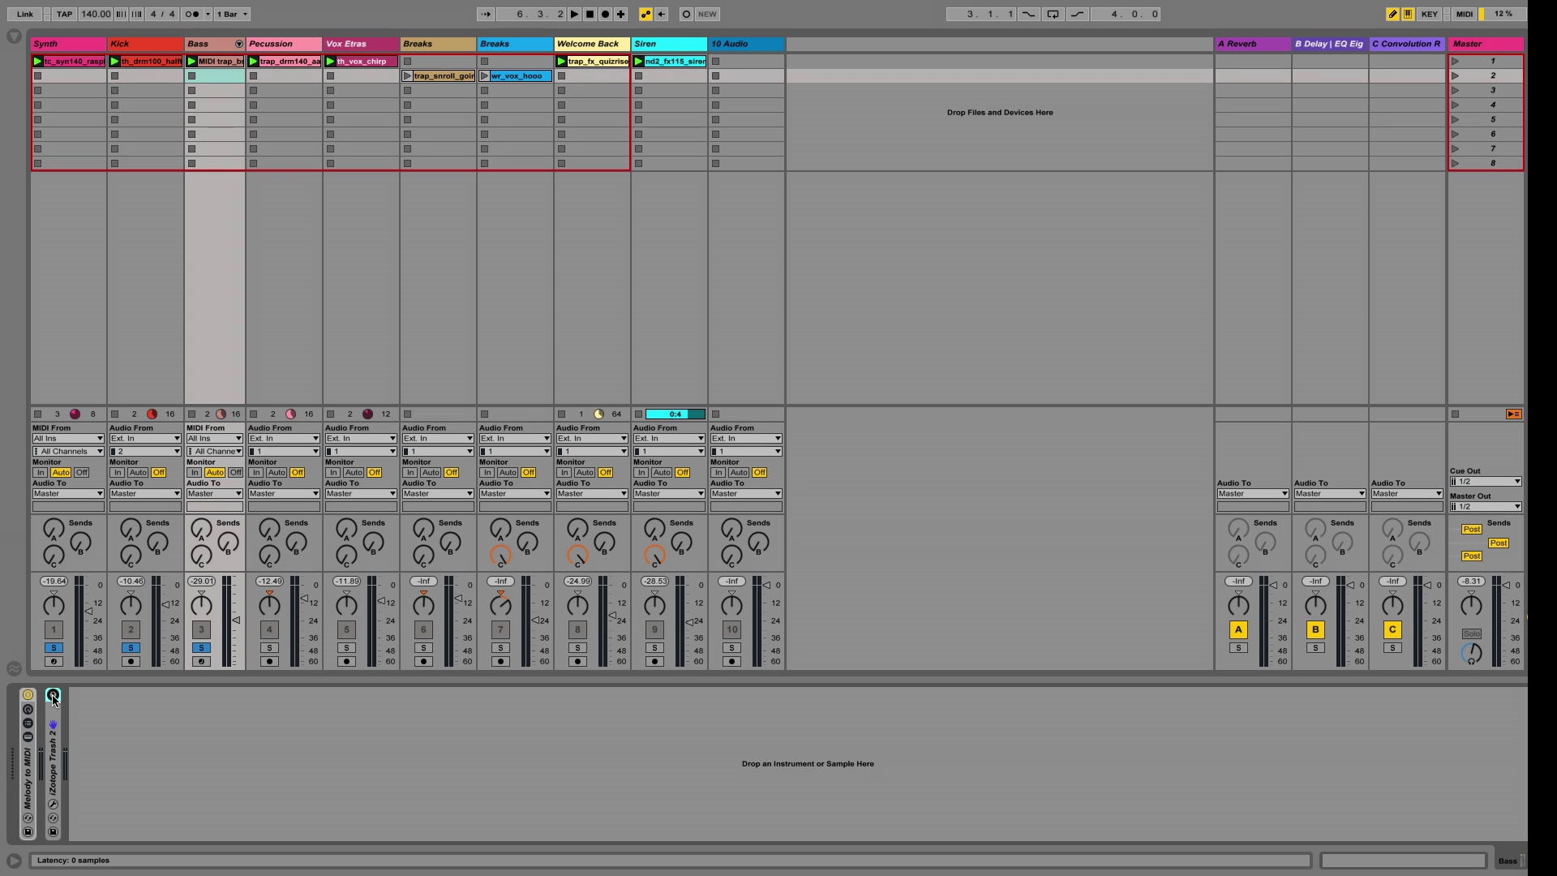
- Start playback of the session clips
{"action": "key", "text": "space"}
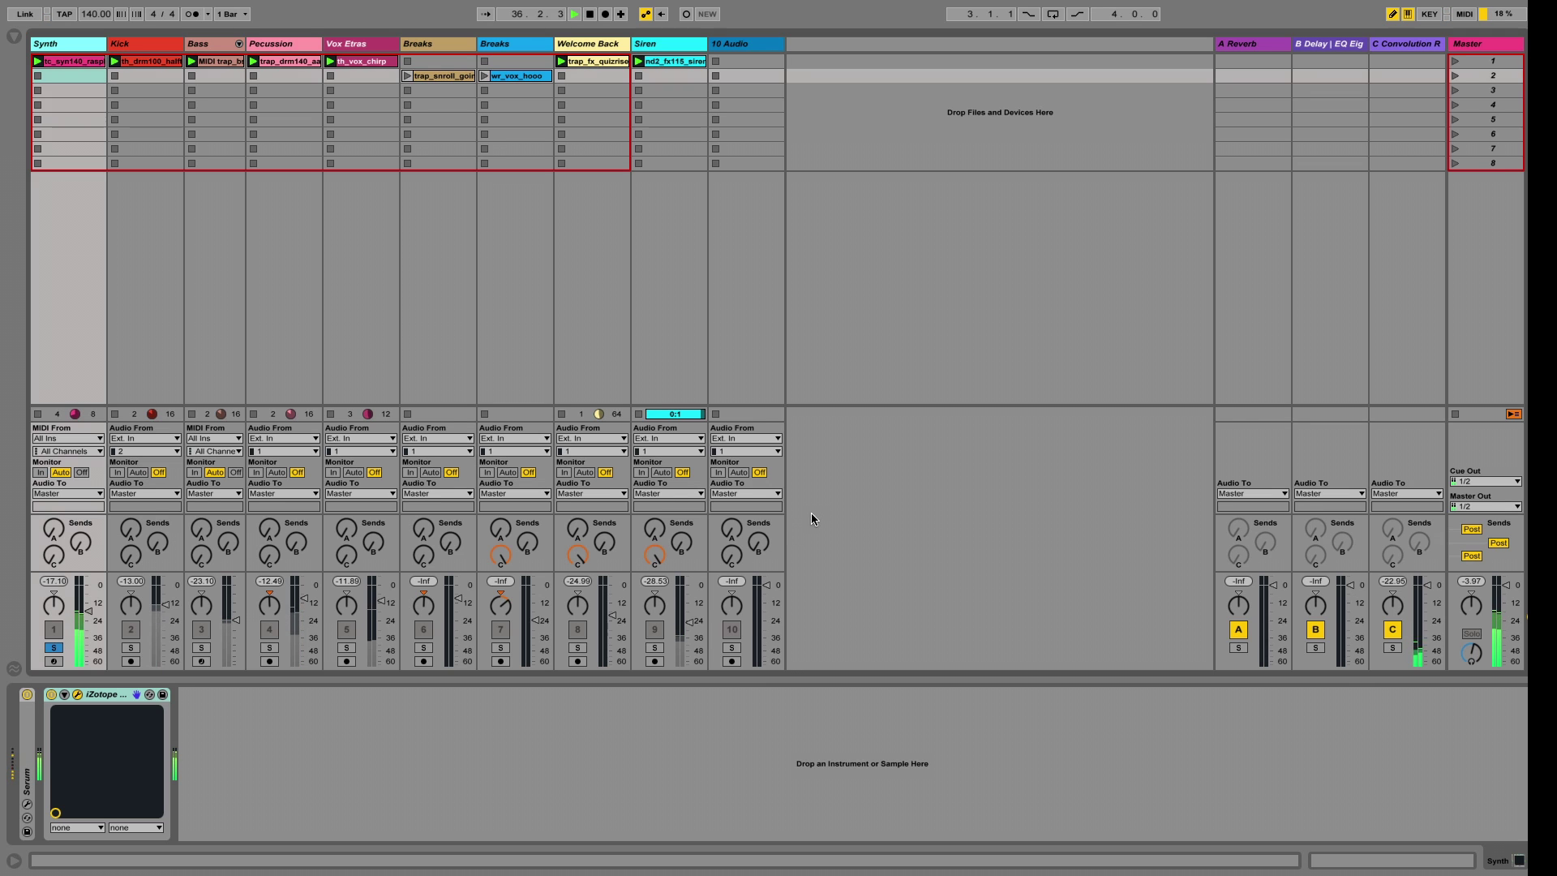
- Reopen the Synth's Trash 2, A/B it with Bypass, and view band 4, then band 1
{"action": "key", "text": "super+alt+p"}
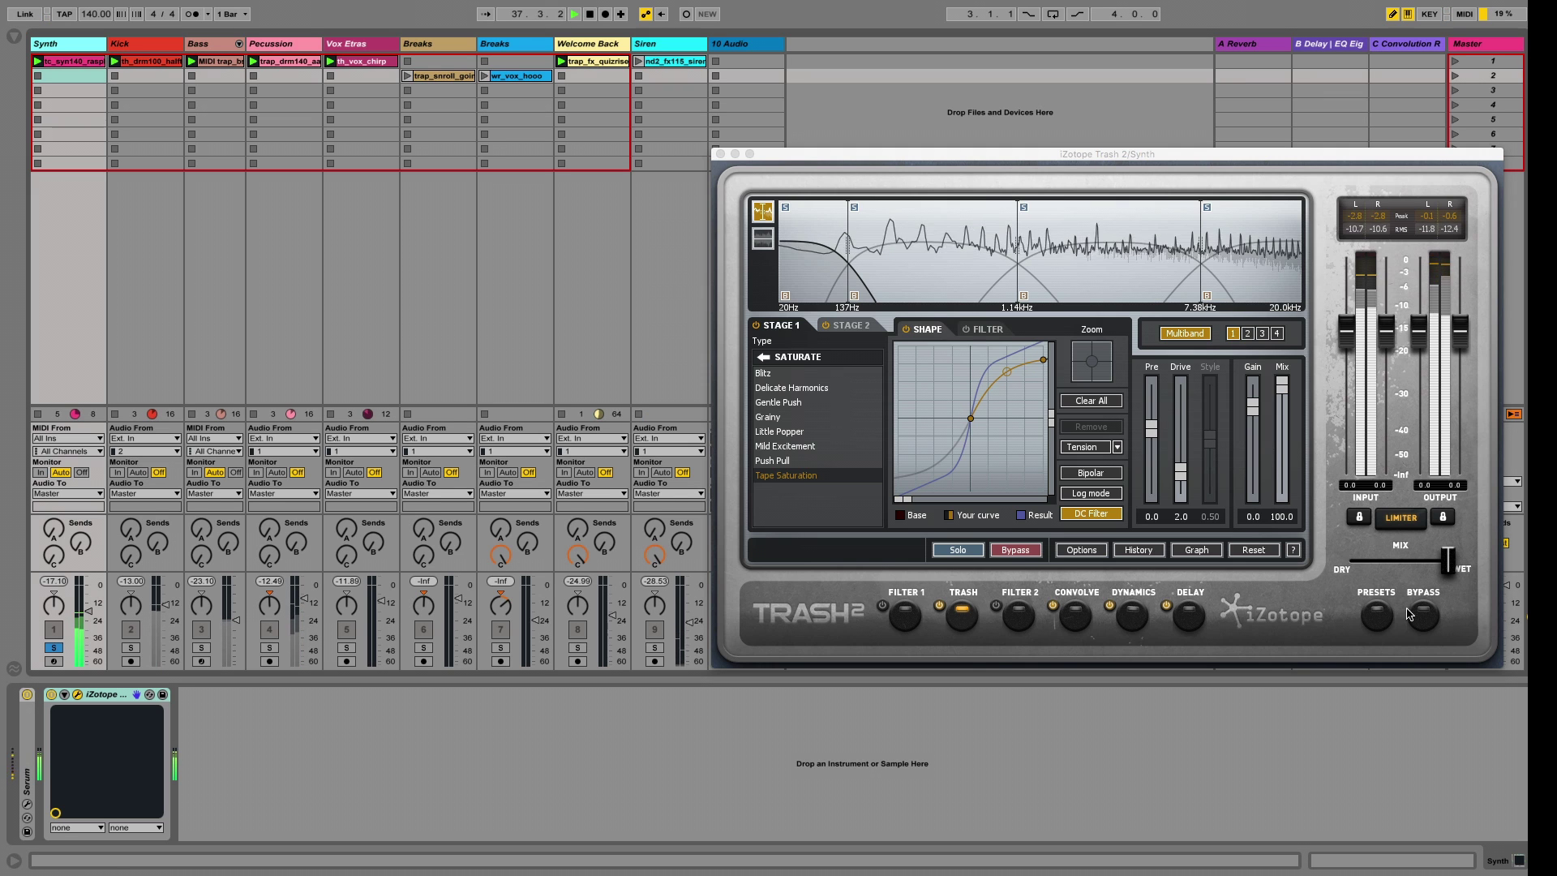
{"action": "left_click", "coordinate": [1426, 621]}
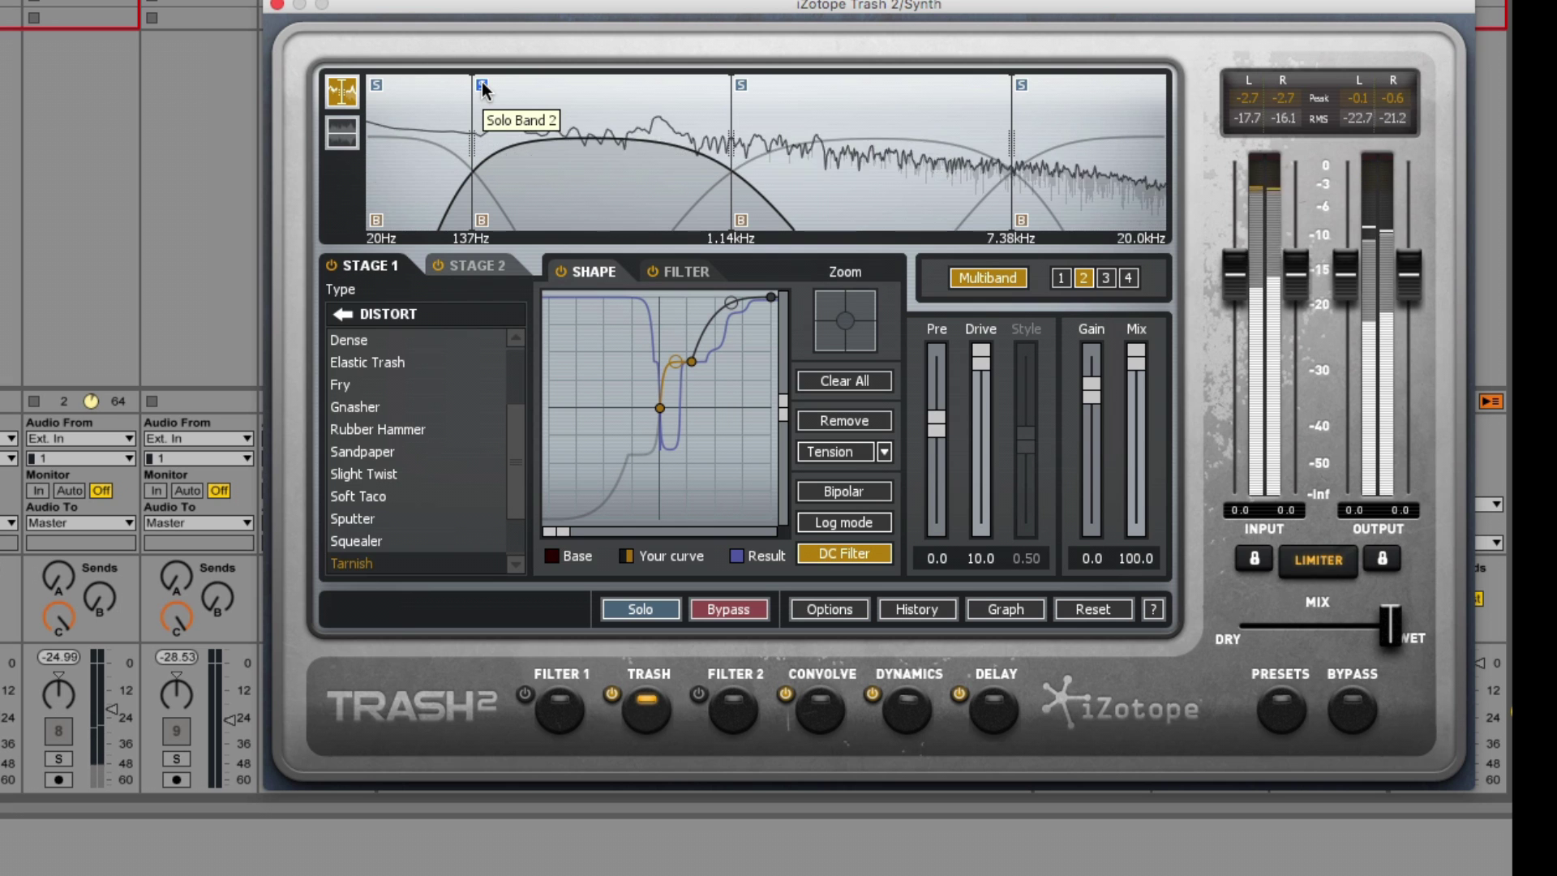
{"action": "left_click", "coordinate": [1095, 196]}
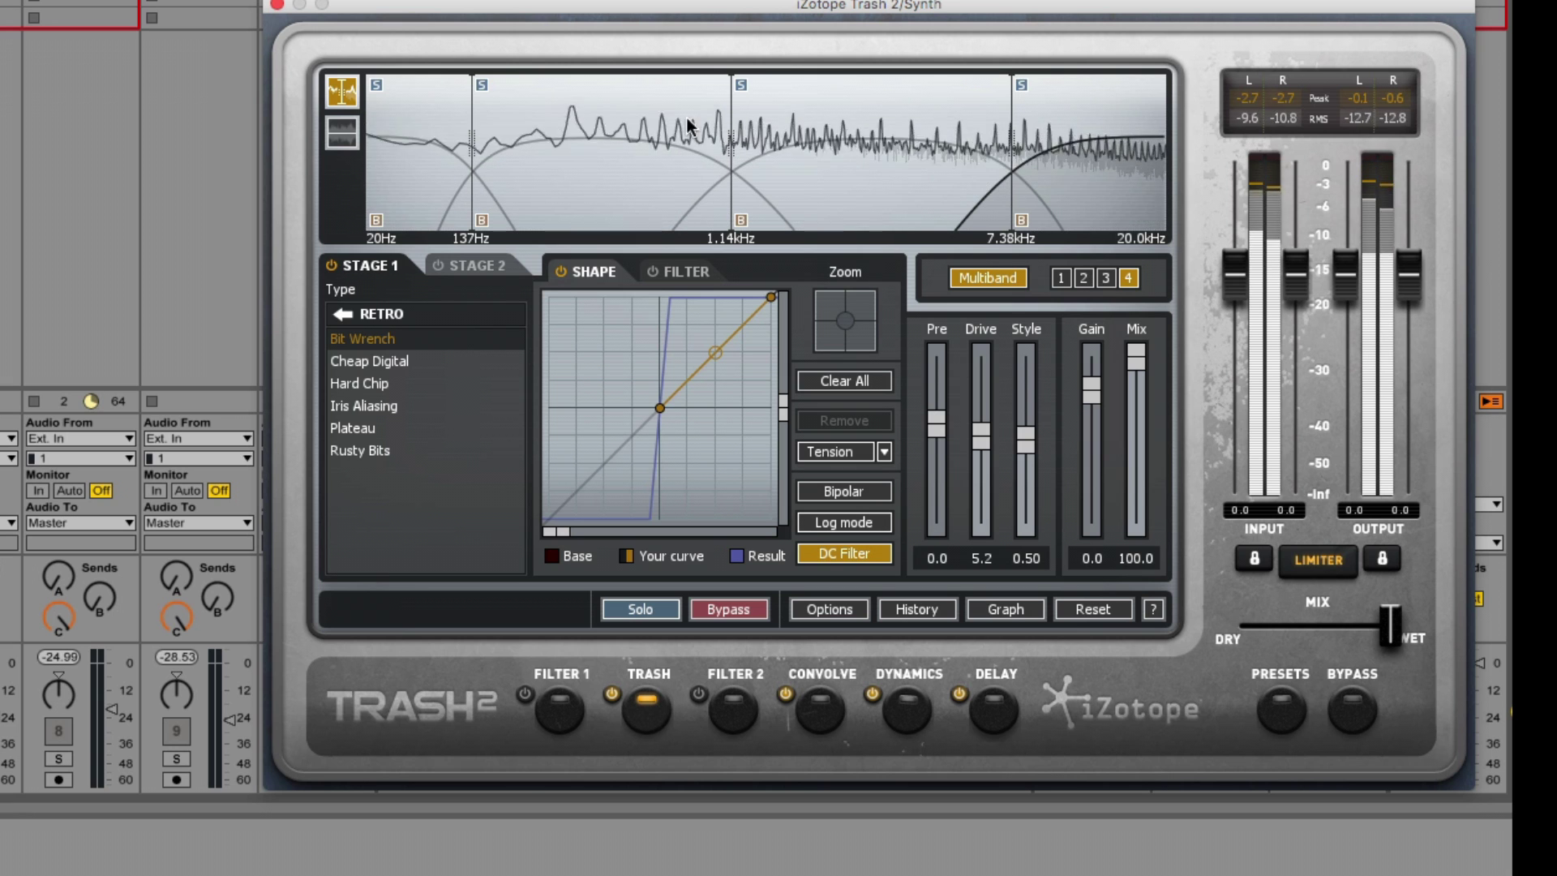
{"action": "left_click", "coordinate": [391, 126]}
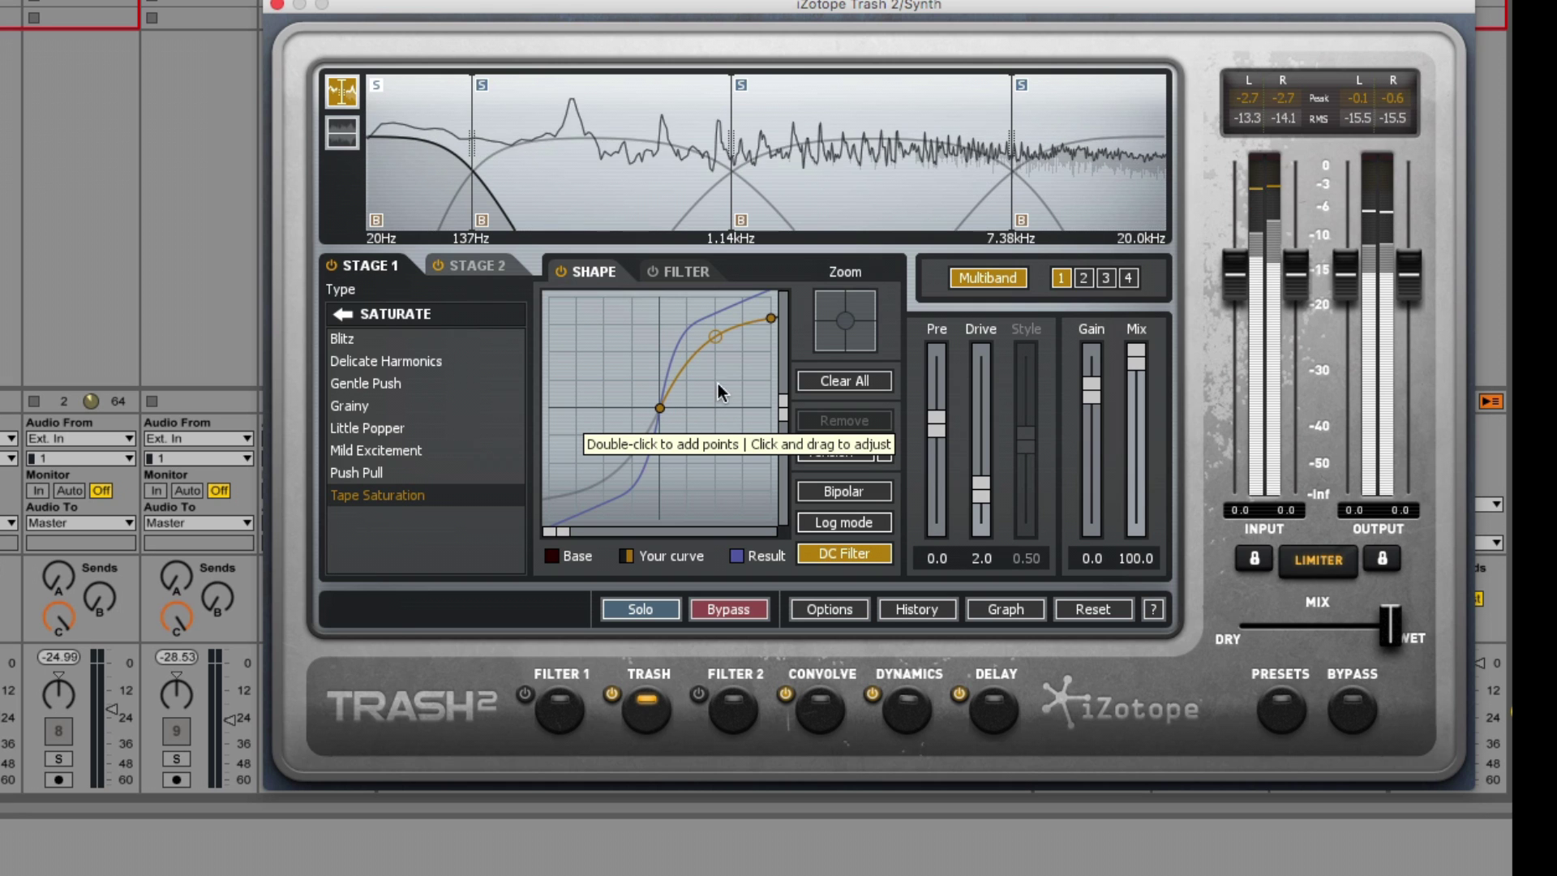
- Try Square and Triangle shapes on band 1's curve, then return to a steeper Tension curve
{"action": "left_click_drag", "start_coordinate": [709, 342], "coordinate": [723, 381]}
{"action": "left_click", "coordinate": [884, 451]}
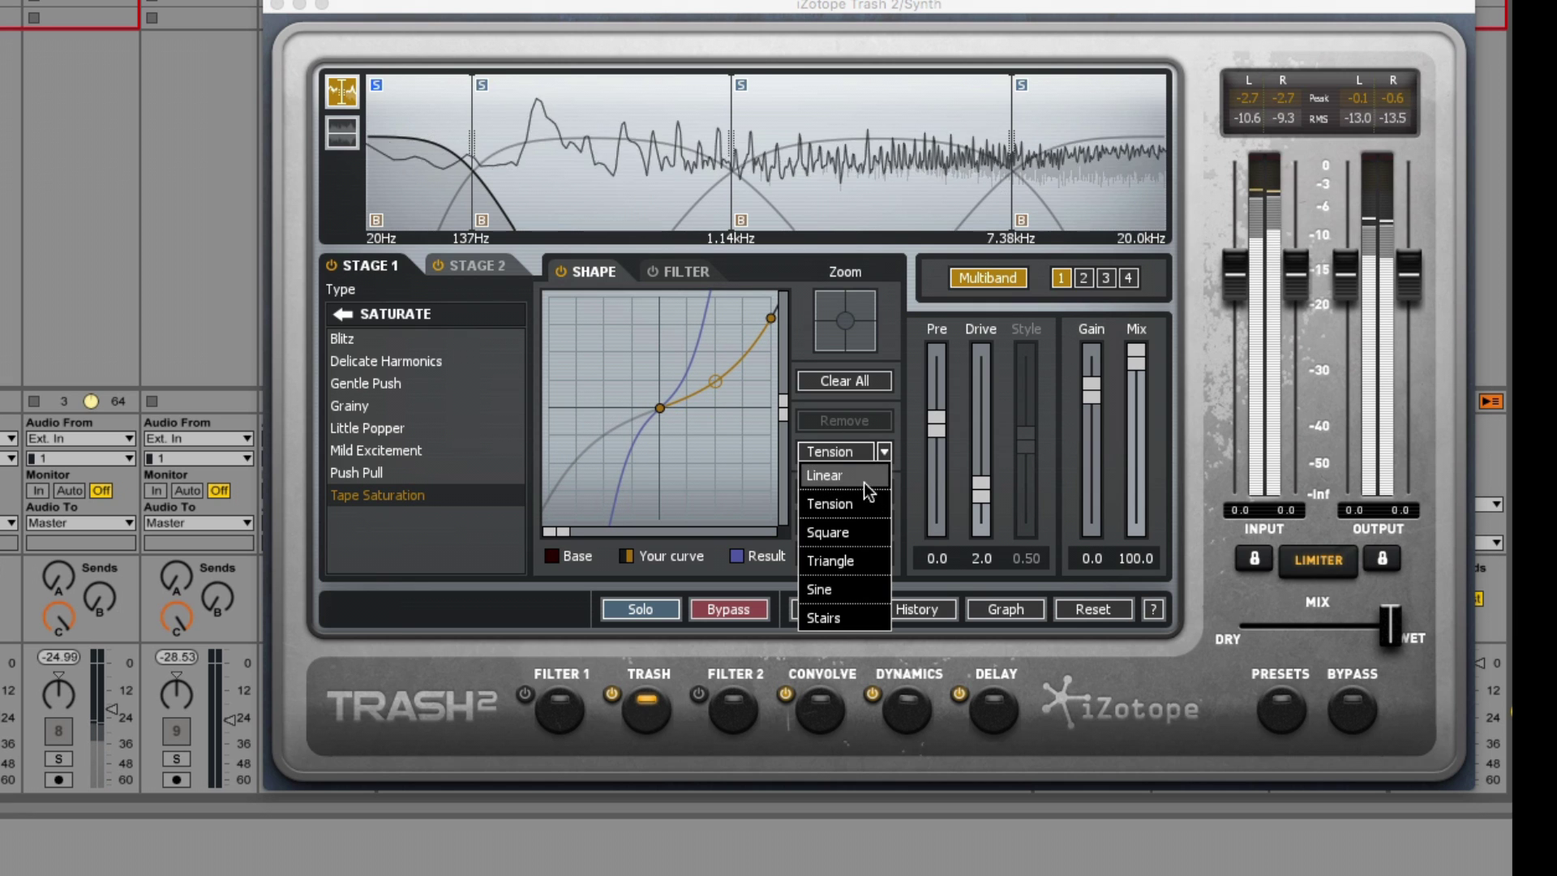
{"action": "left_click", "coordinate": [856, 527]}
{"action": "left_click", "coordinate": [884, 454]}
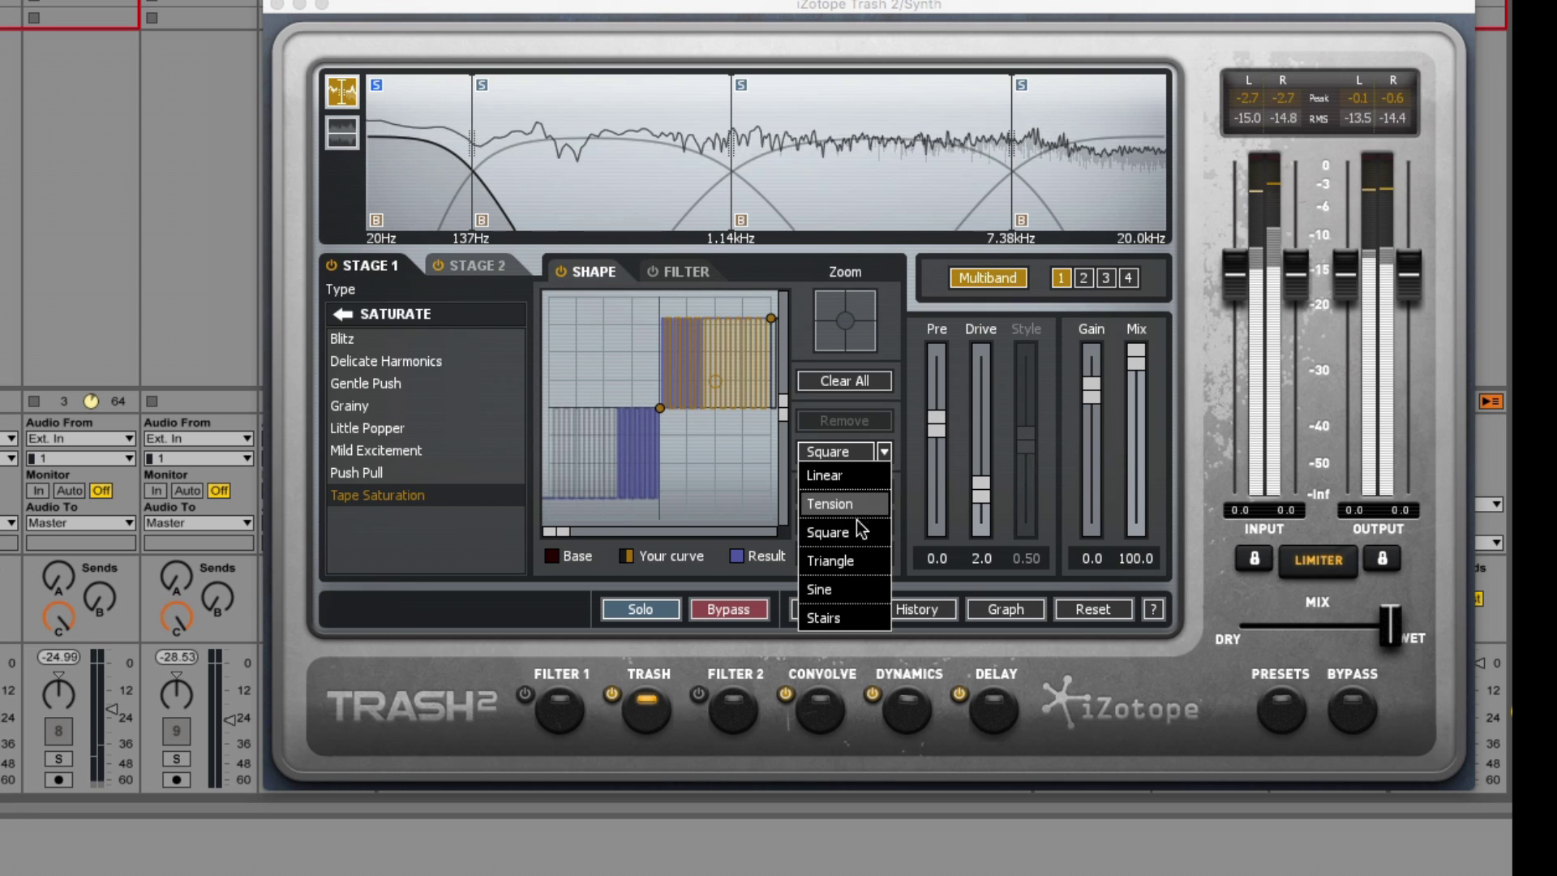
{"action": "left_click", "coordinate": [848, 558]}
{"action": "left_click", "coordinate": [883, 454]}
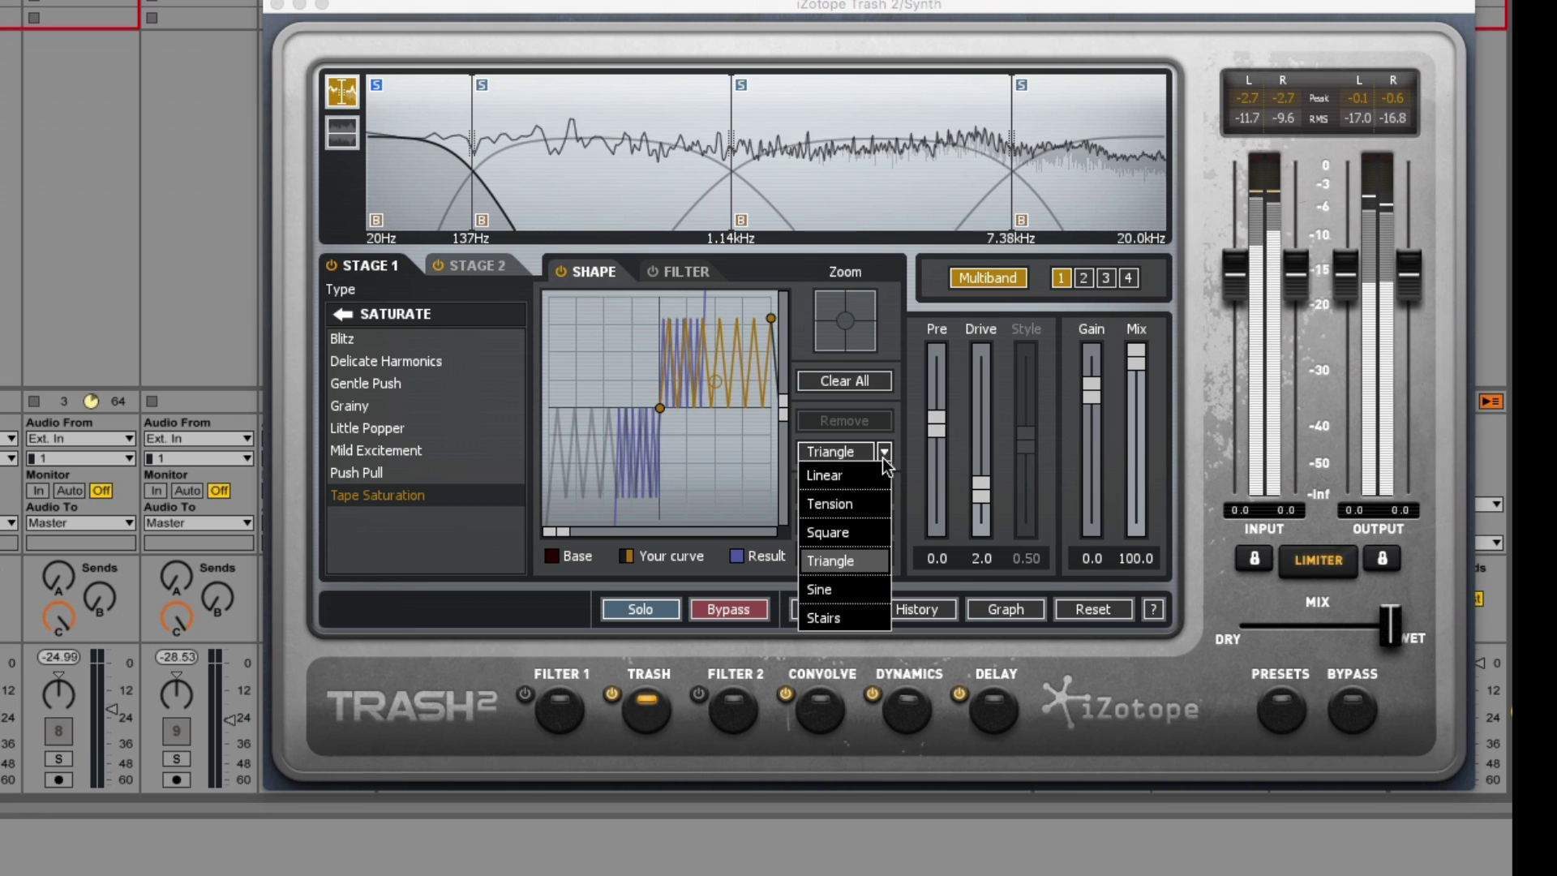
{"action": "left_click", "coordinate": [861, 503]}
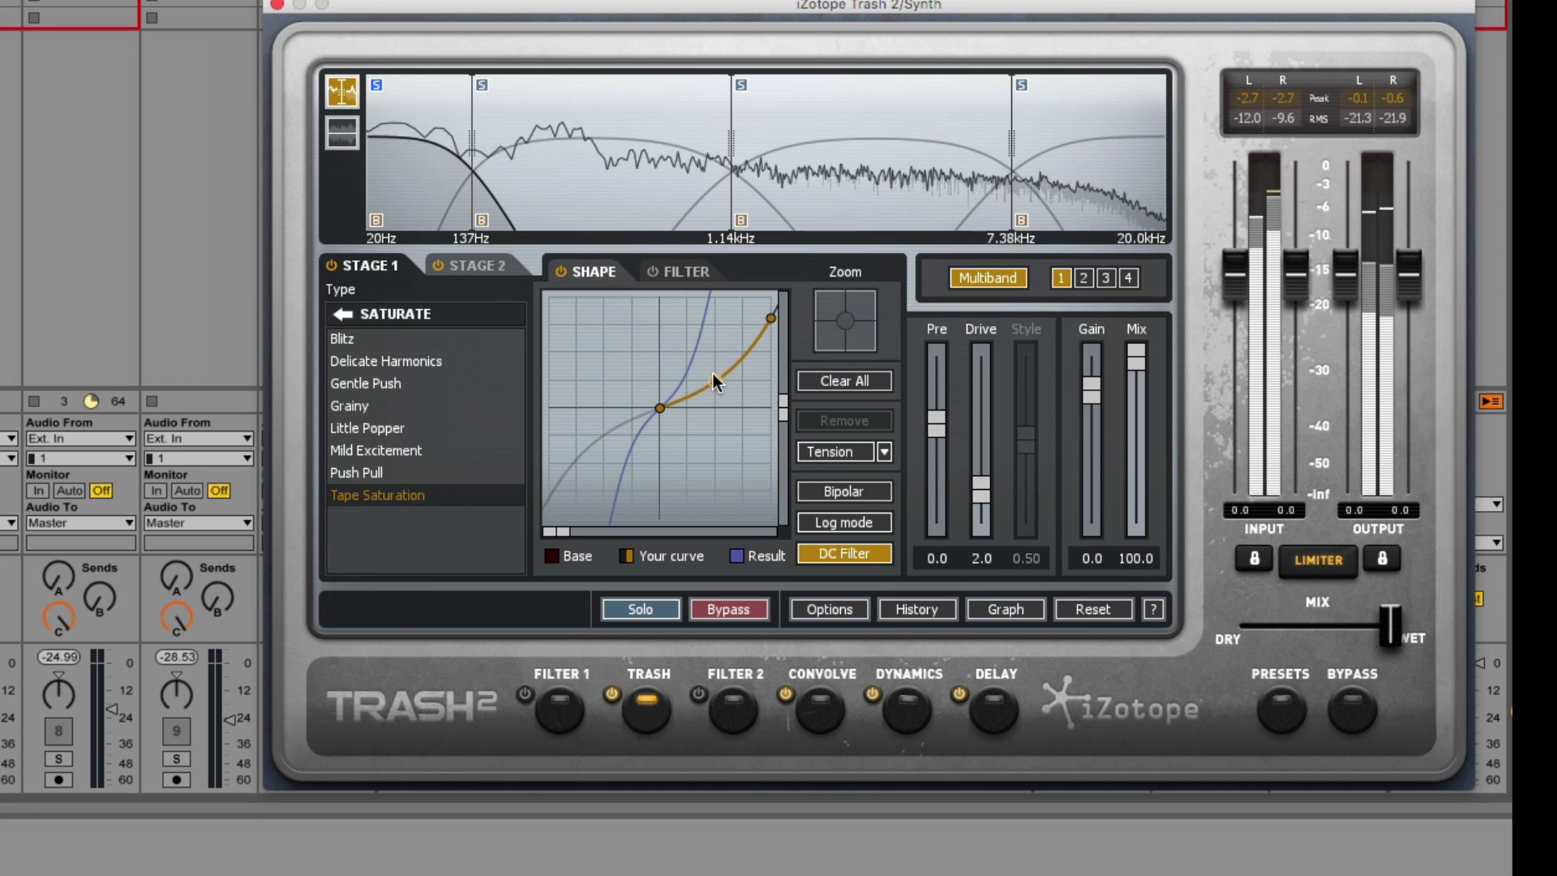
{"action": "left_click_drag", "start_coordinate": [713, 373], "coordinate": [699, 337]}
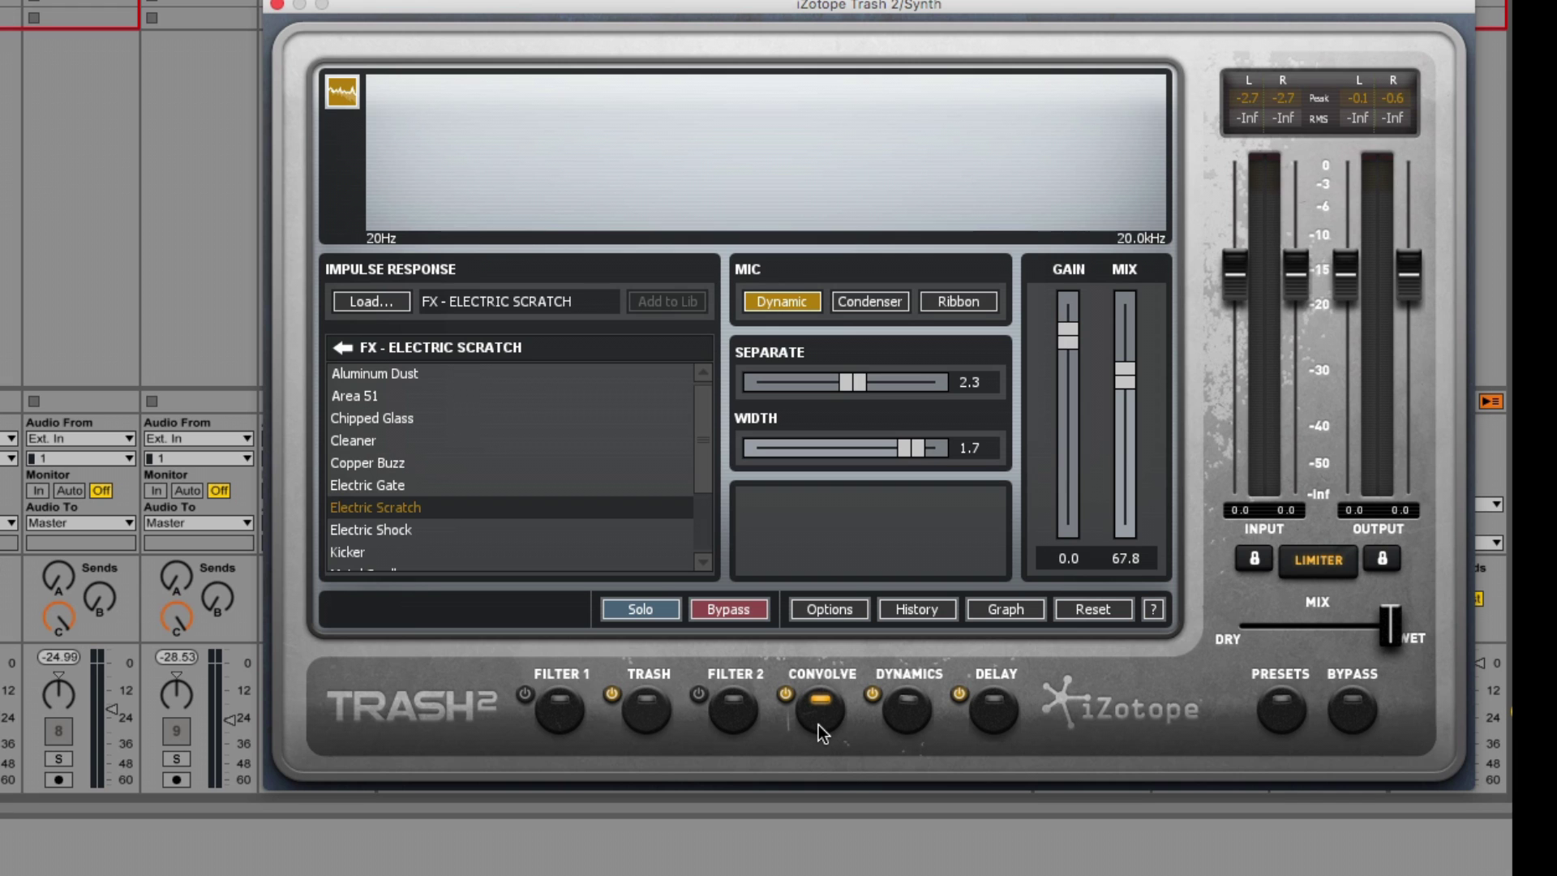
- Audition the convolution and set the Ribbon mic with Separate 11.5 and Width 2.0
{"action": "key", "text": "space"}
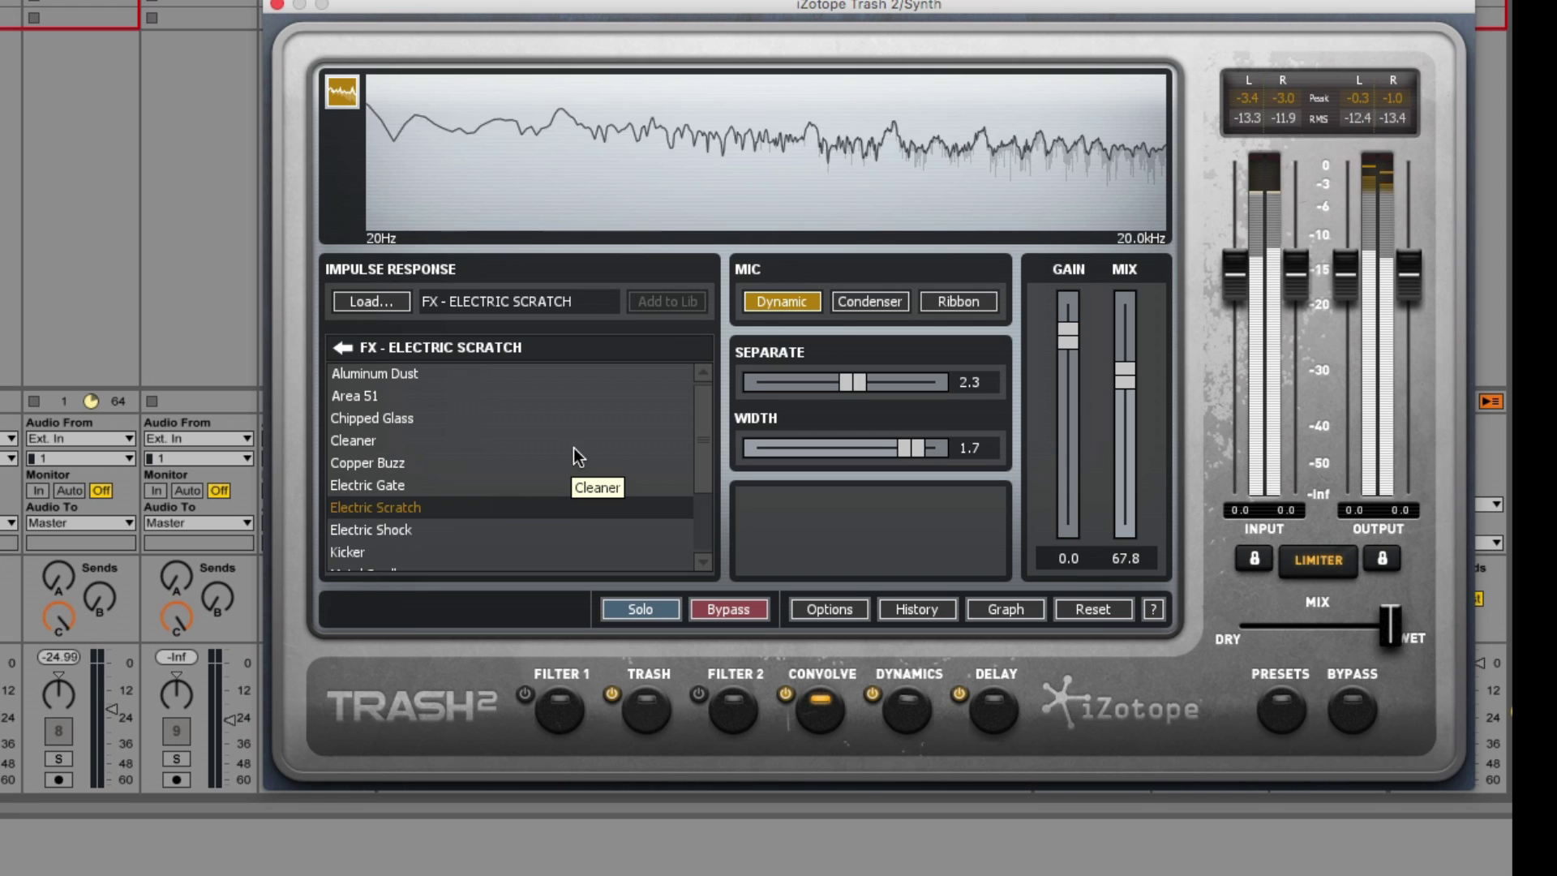
{"action": "left_click", "coordinate": [864, 299]}
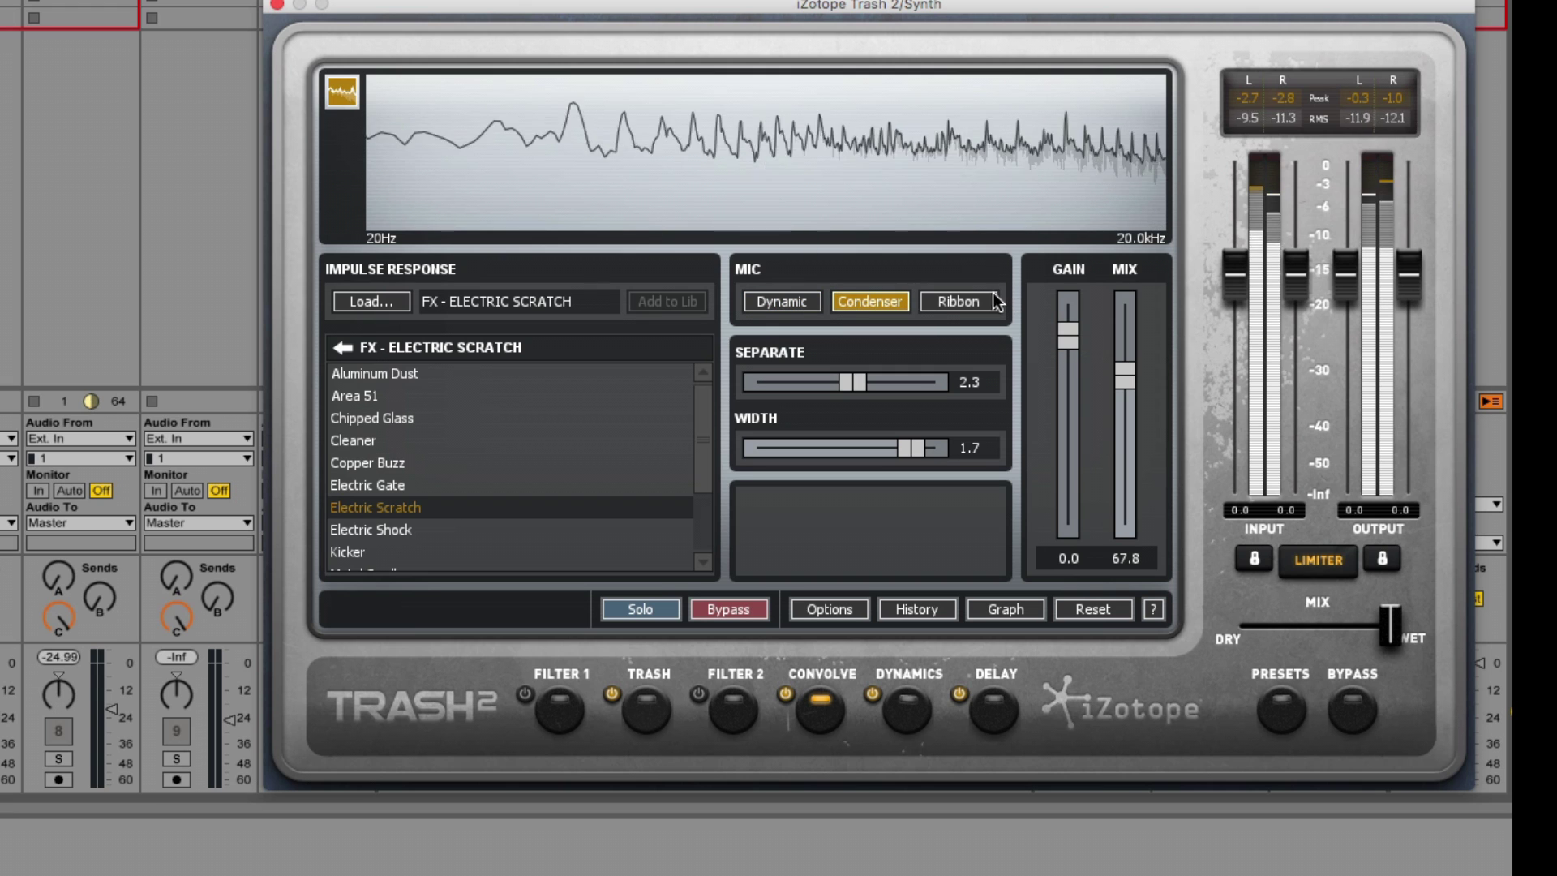
{"action": "left_click", "coordinate": [969, 302]}
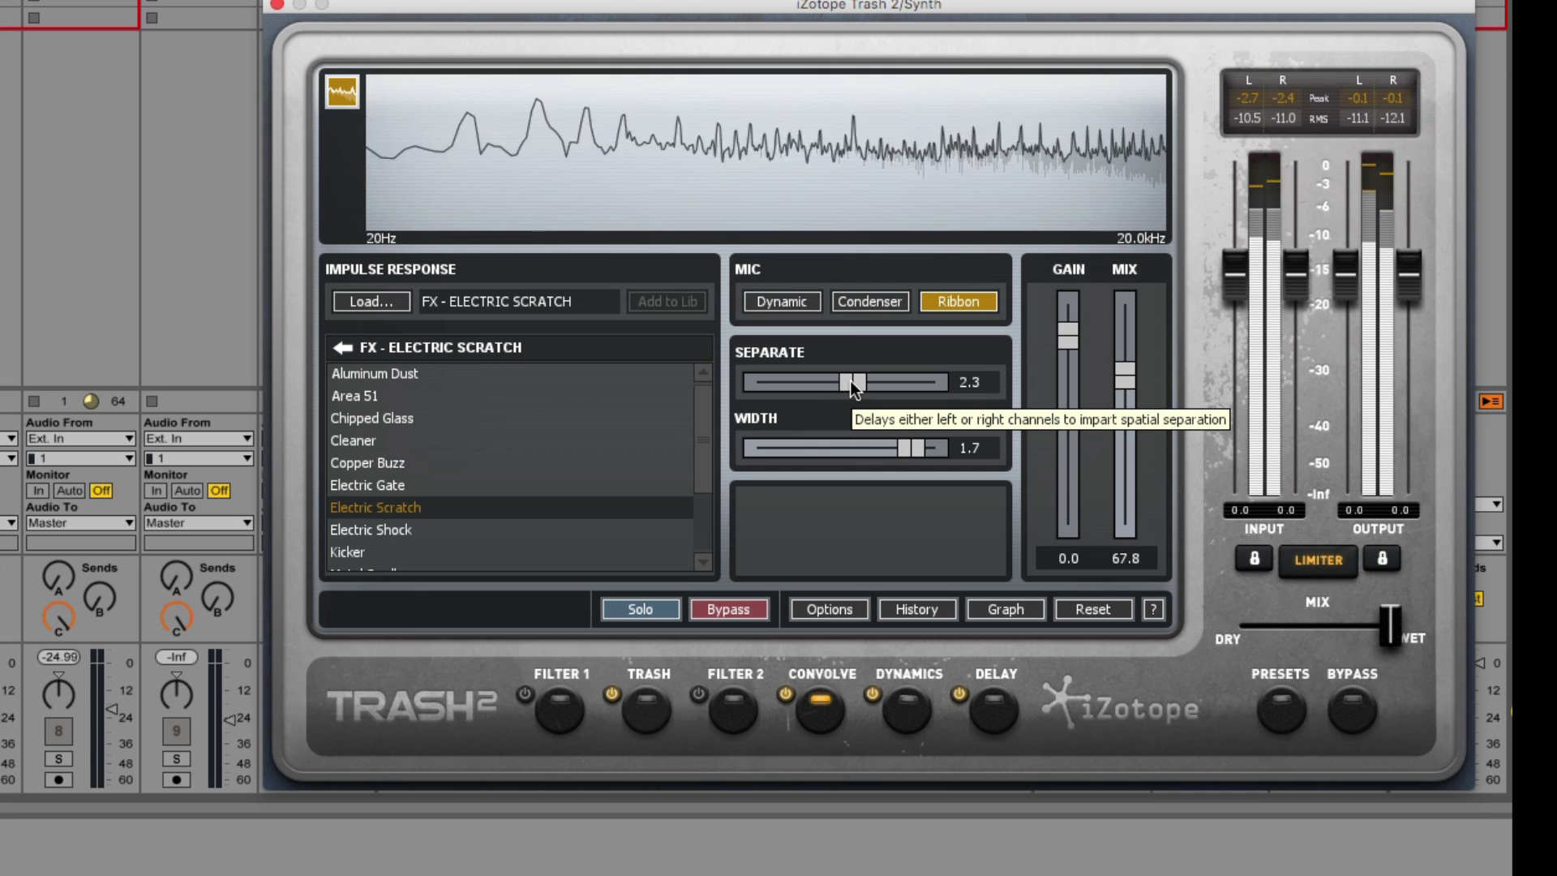
{"action": "mouse_move", "coordinate": [850, 382]}
{"action": "left_mouse_down"}
{"action": "mouse_move", "coordinate": [921, 382]}
{"action": "mouse_move", "coordinate": [877, 382]}
{"action": "left_mouse_up"}
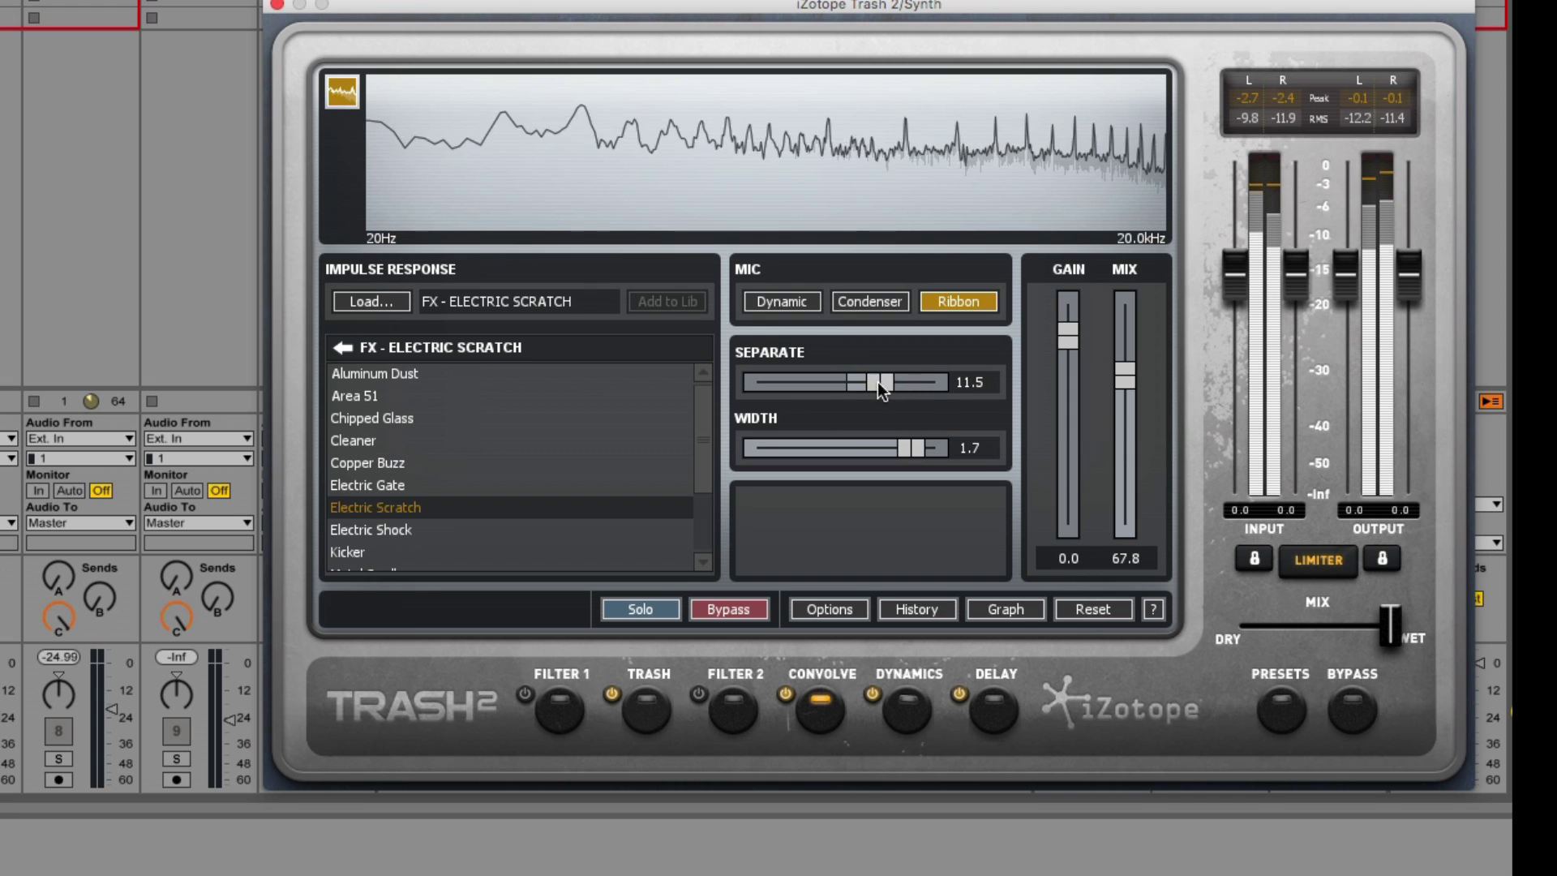
{"action": "mouse_move", "coordinate": [910, 446]}
{"action": "left_mouse_down"}
{"action": "mouse_move", "coordinate": [782, 446]}
{"action": "mouse_move", "coordinate": [931, 449]}
{"action": "left_mouse_up"}
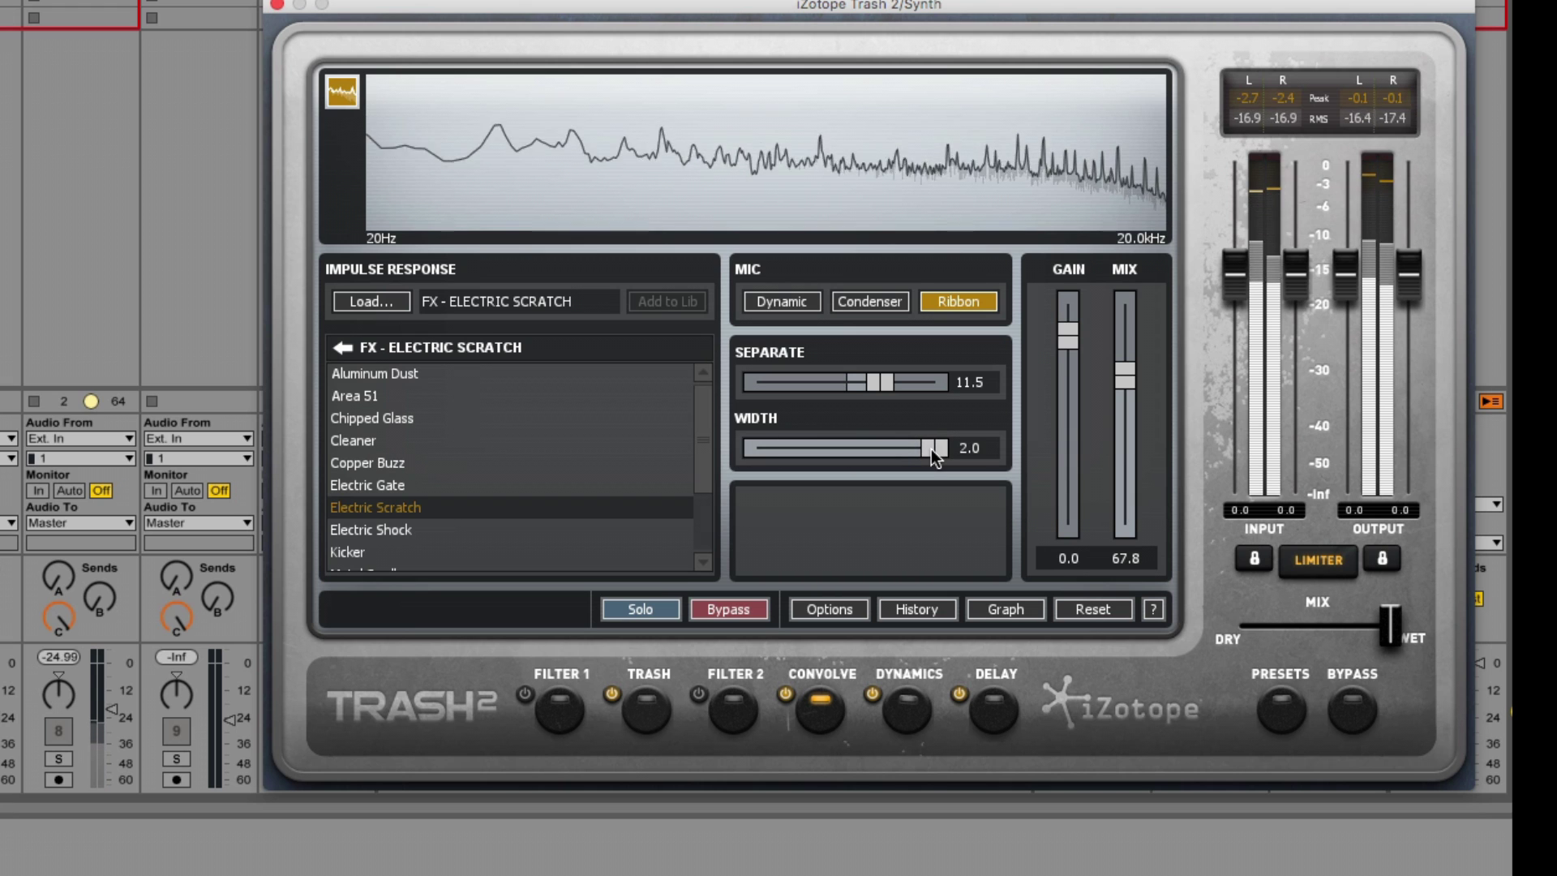
- Enable Multi-band dynamics, view All four bands, then bring up the Delay module
{"action": "left_click", "coordinate": [912, 717]}
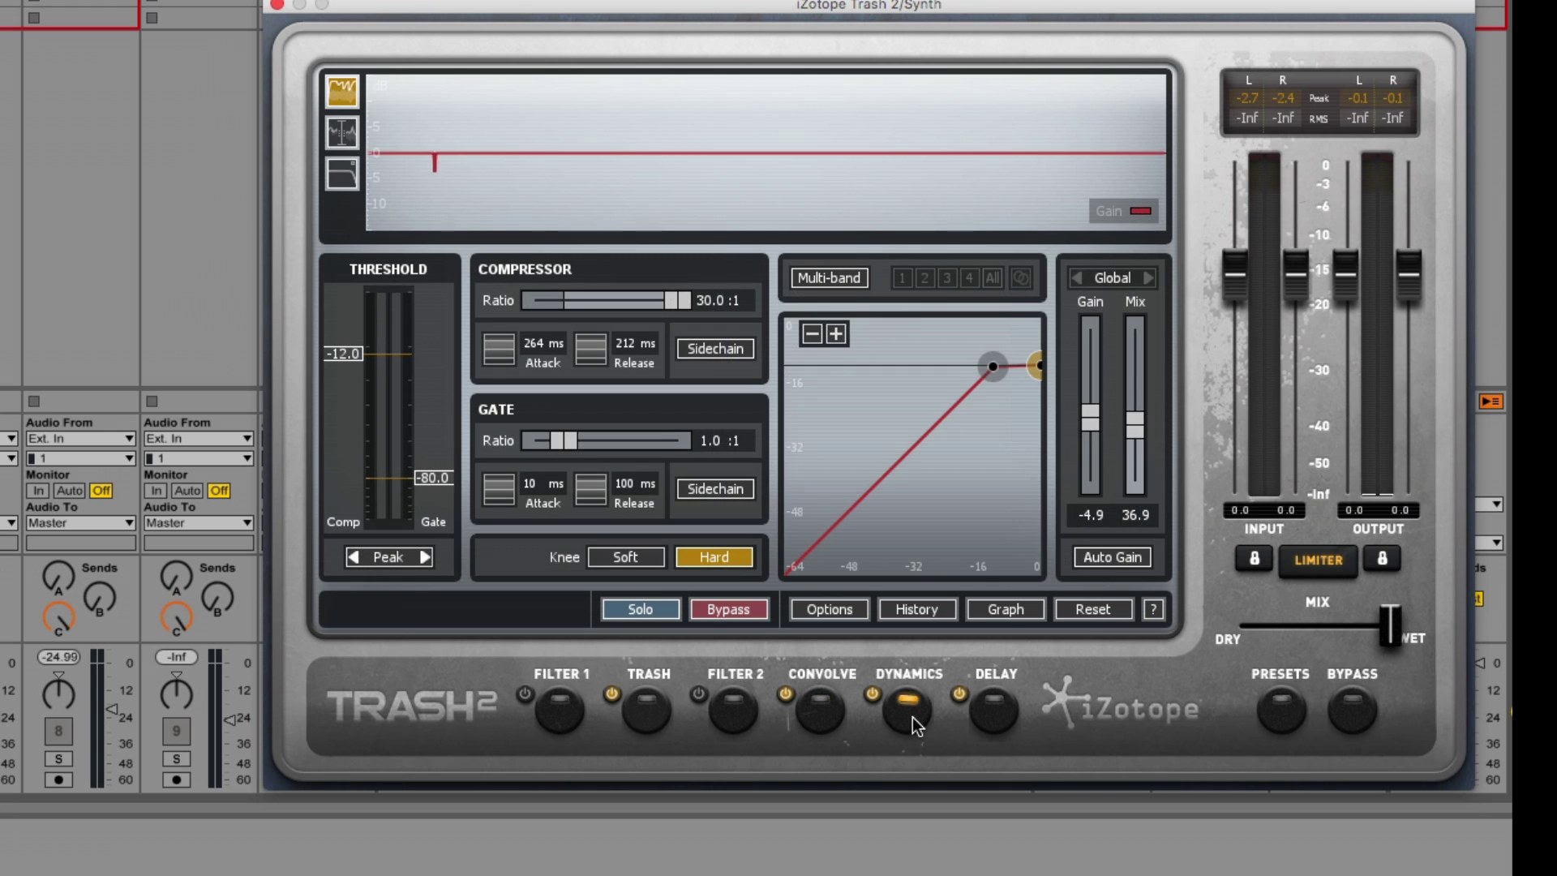
{"action": "key", "text": "space"}
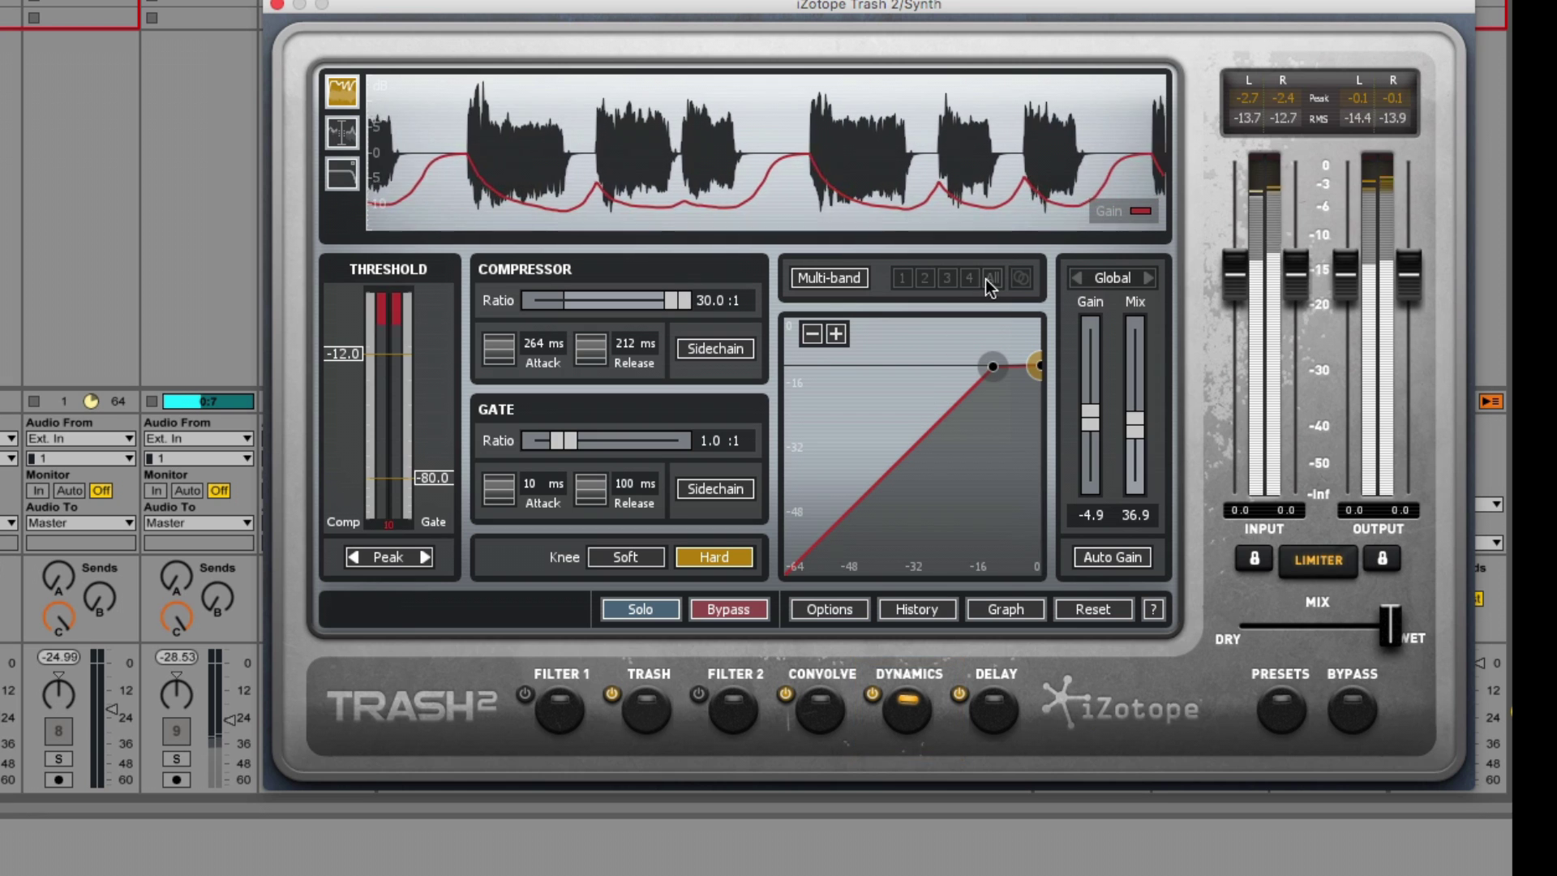
{"action": "left_click", "coordinate": [835, 279]}
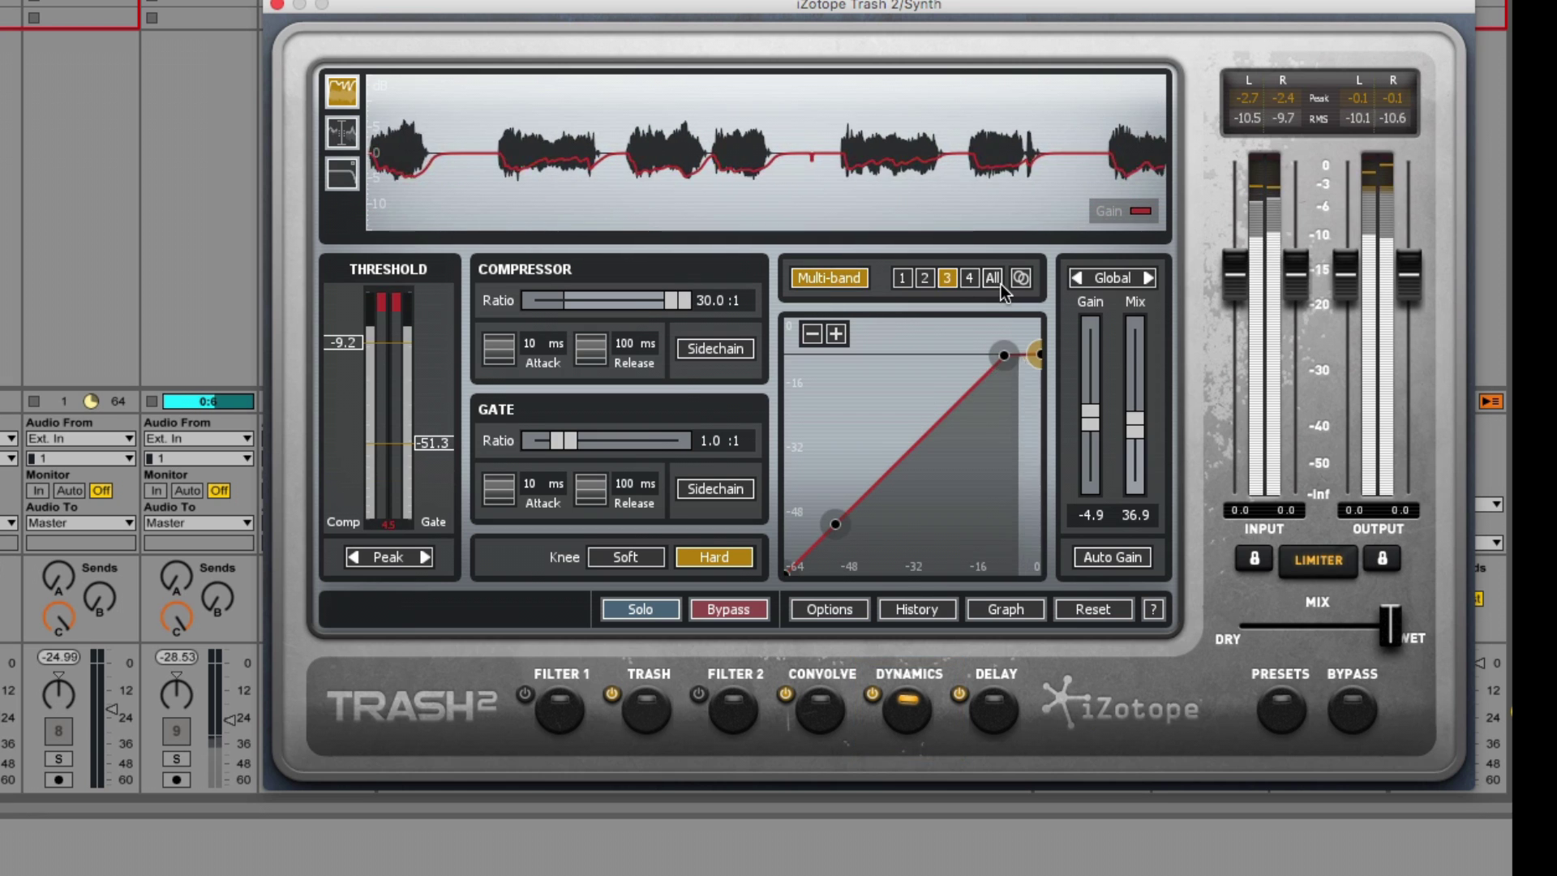
{"action": "left_click", "coordinate": [999, 282]}
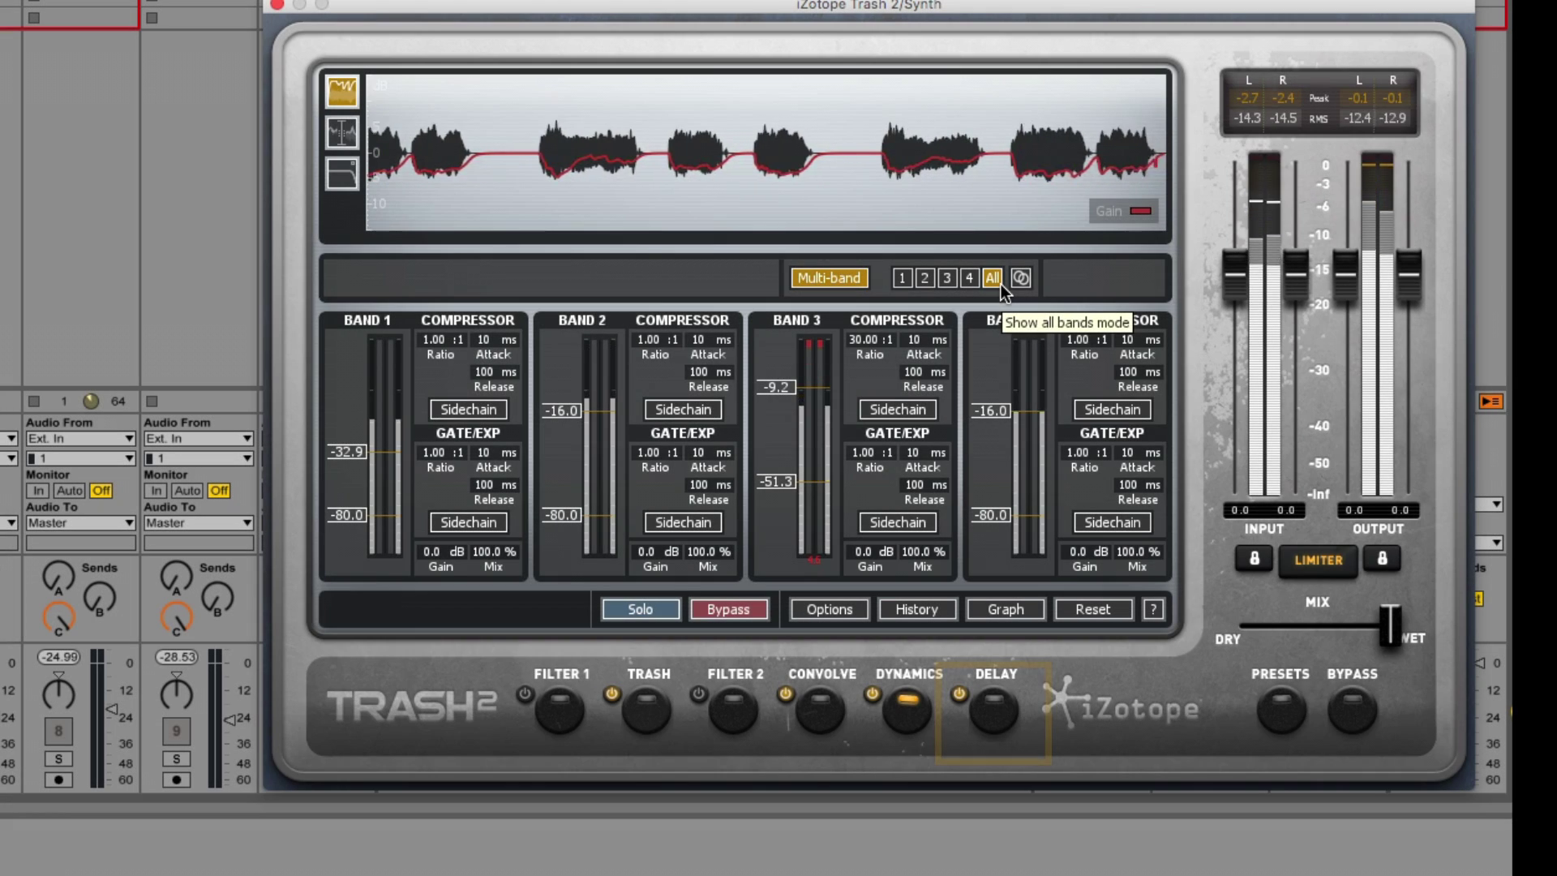
{"action": "left_click", "coordinate": [969, 697]}
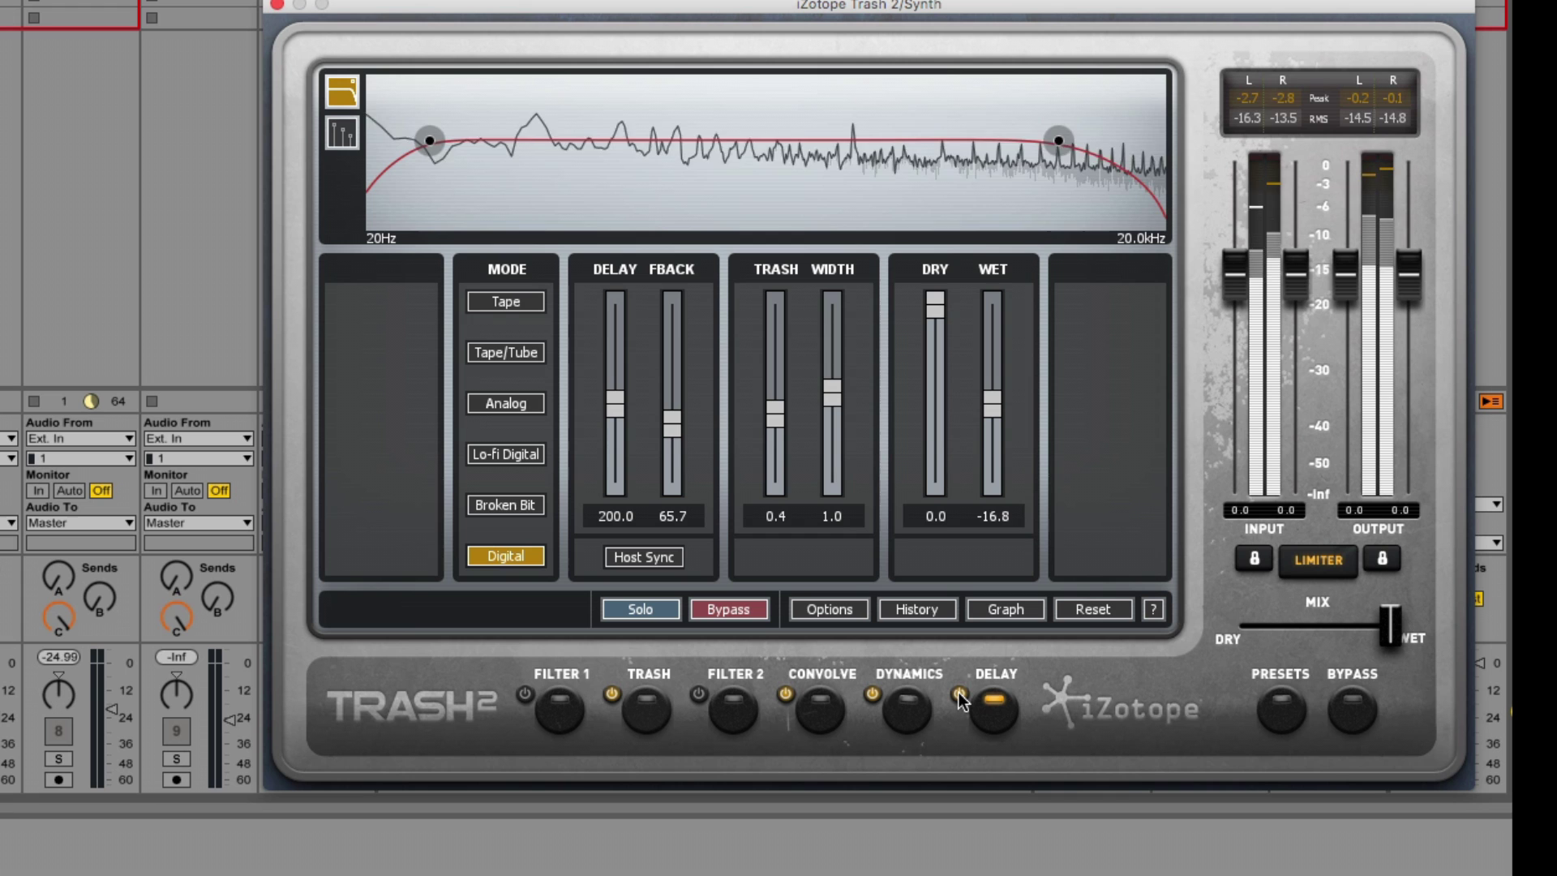
- Power off Trash 2's Digital Delay module
{"action": "left_click", "coordinate": [959, 694]}
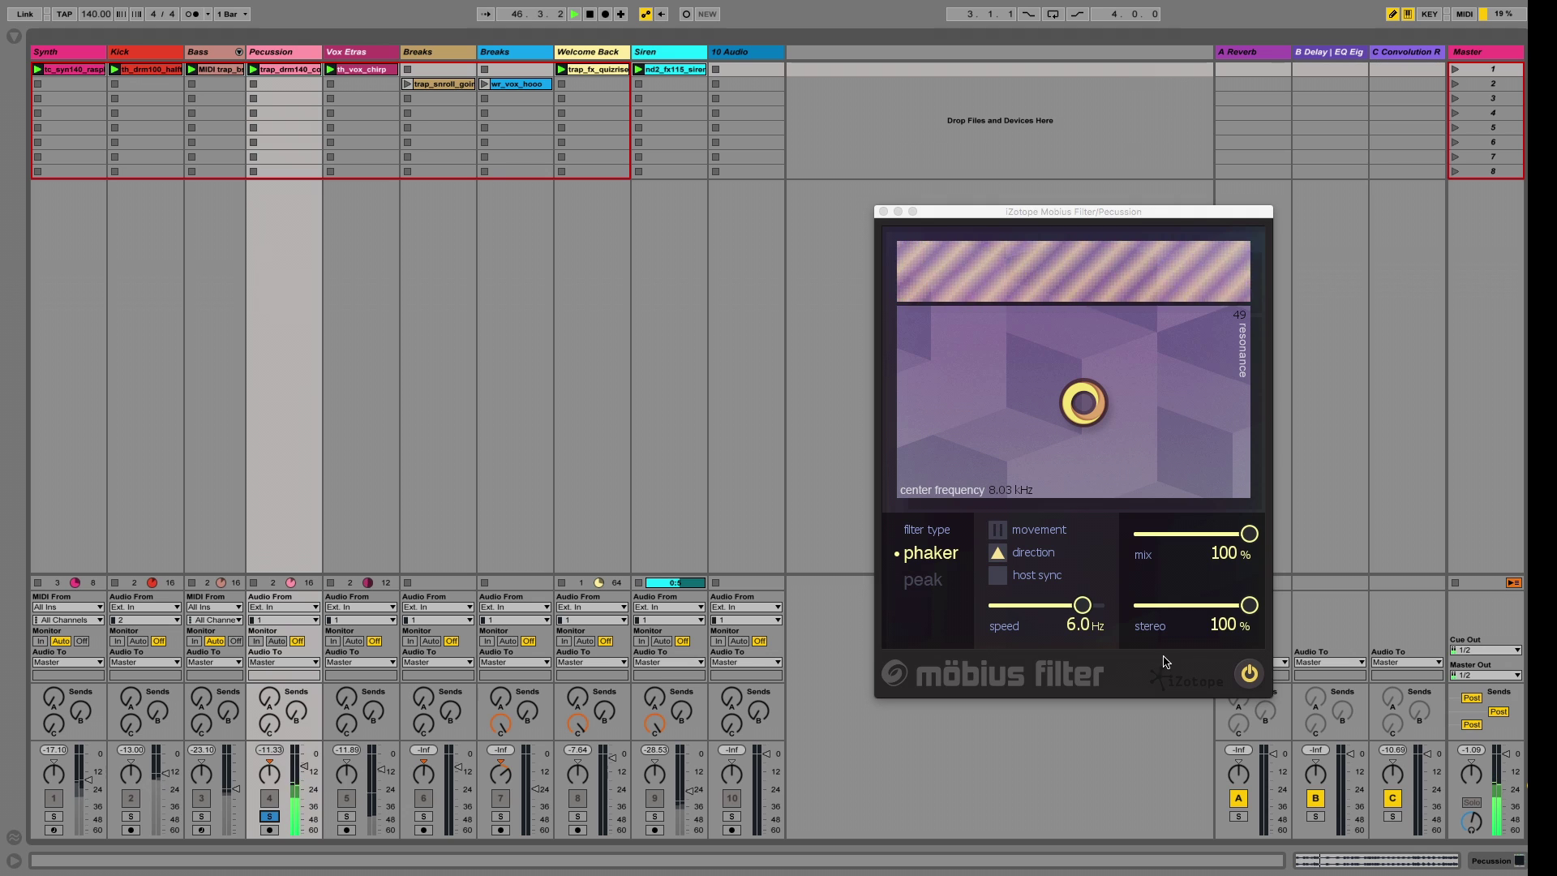
- Bypass the Percussion Möbius Filter to hear it dry, then re-enable it
{"action": "left_click", "coordinate": [1253, 676]}
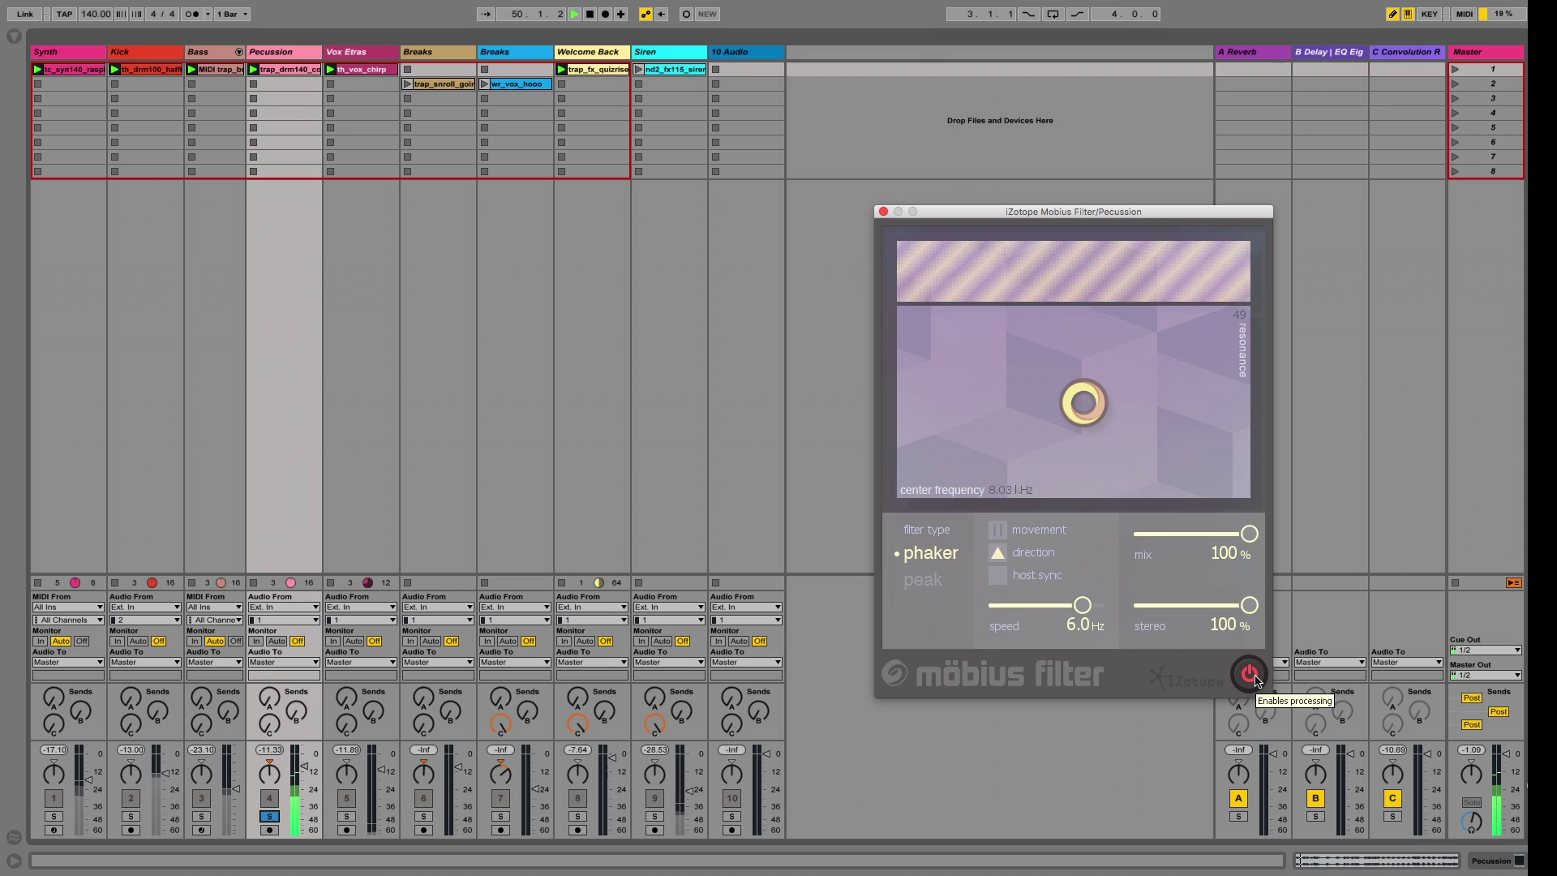
{"action": "left_click", "coordinate": [1255, 679]}
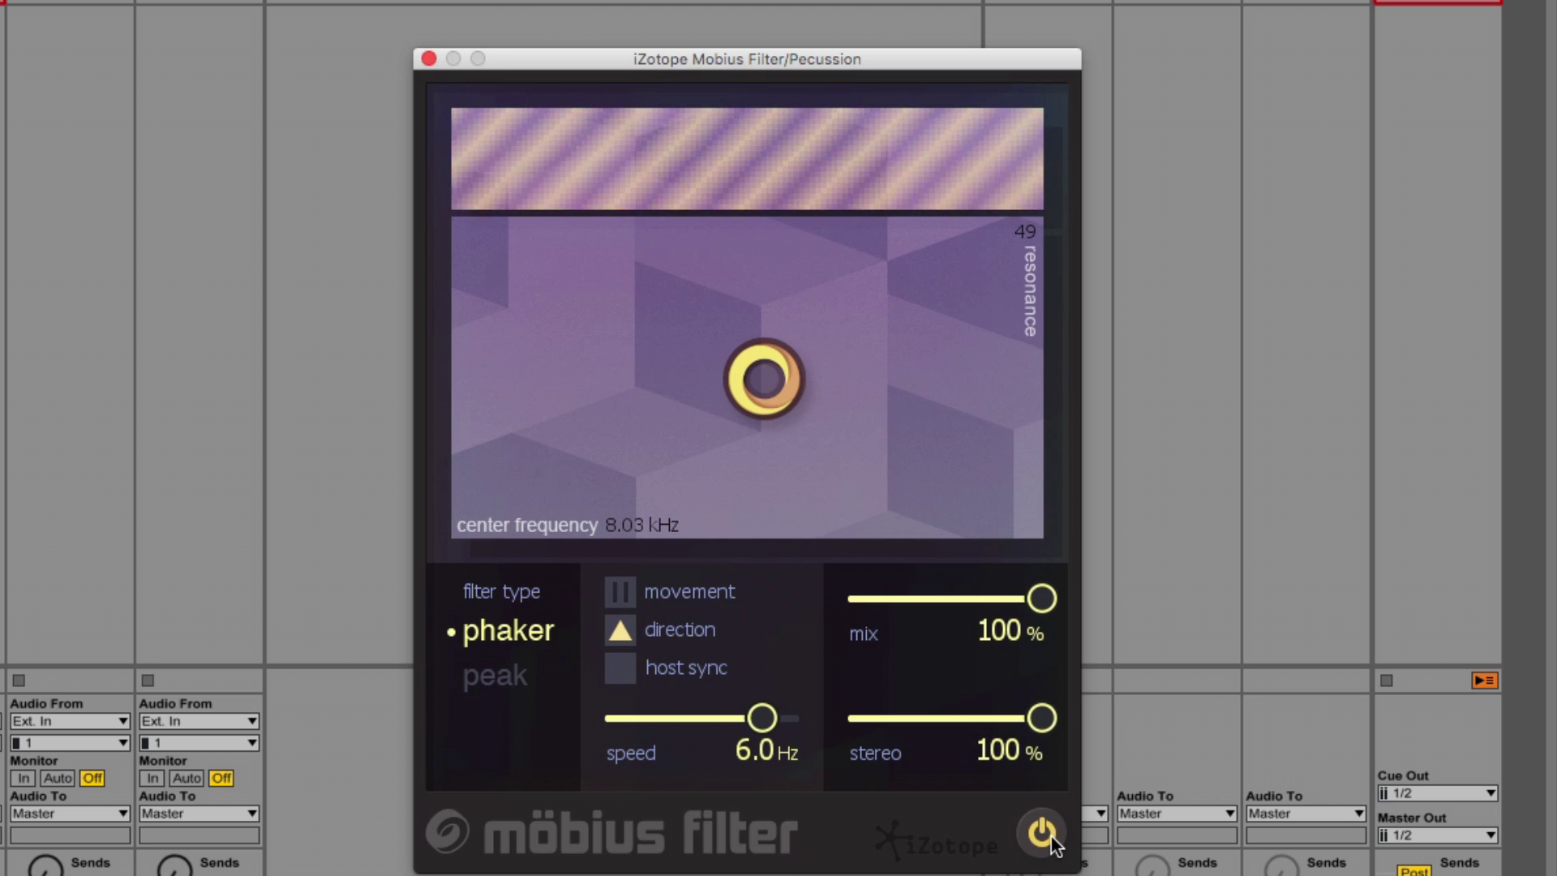
- Set the Möbius sweep to falling, synced at dotted 1/8, with resonance raised to 64
{"action": "left_click", "coordinate": [622, 632]}
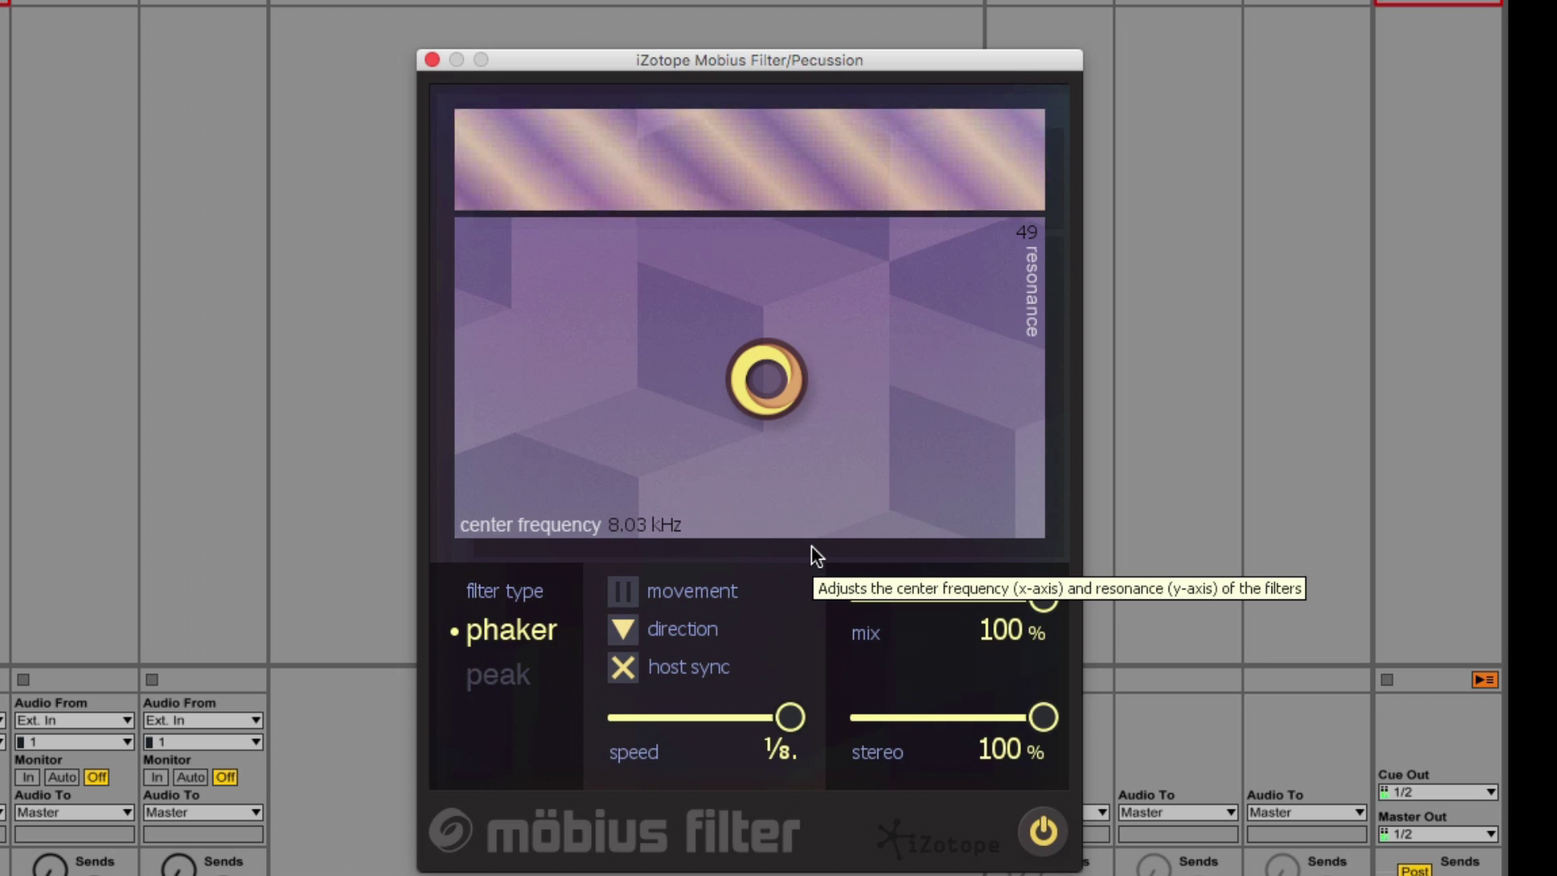
{"action": "left_click_drag", "start_coordinate": [772, 383], "coordinate": [806, 344]}
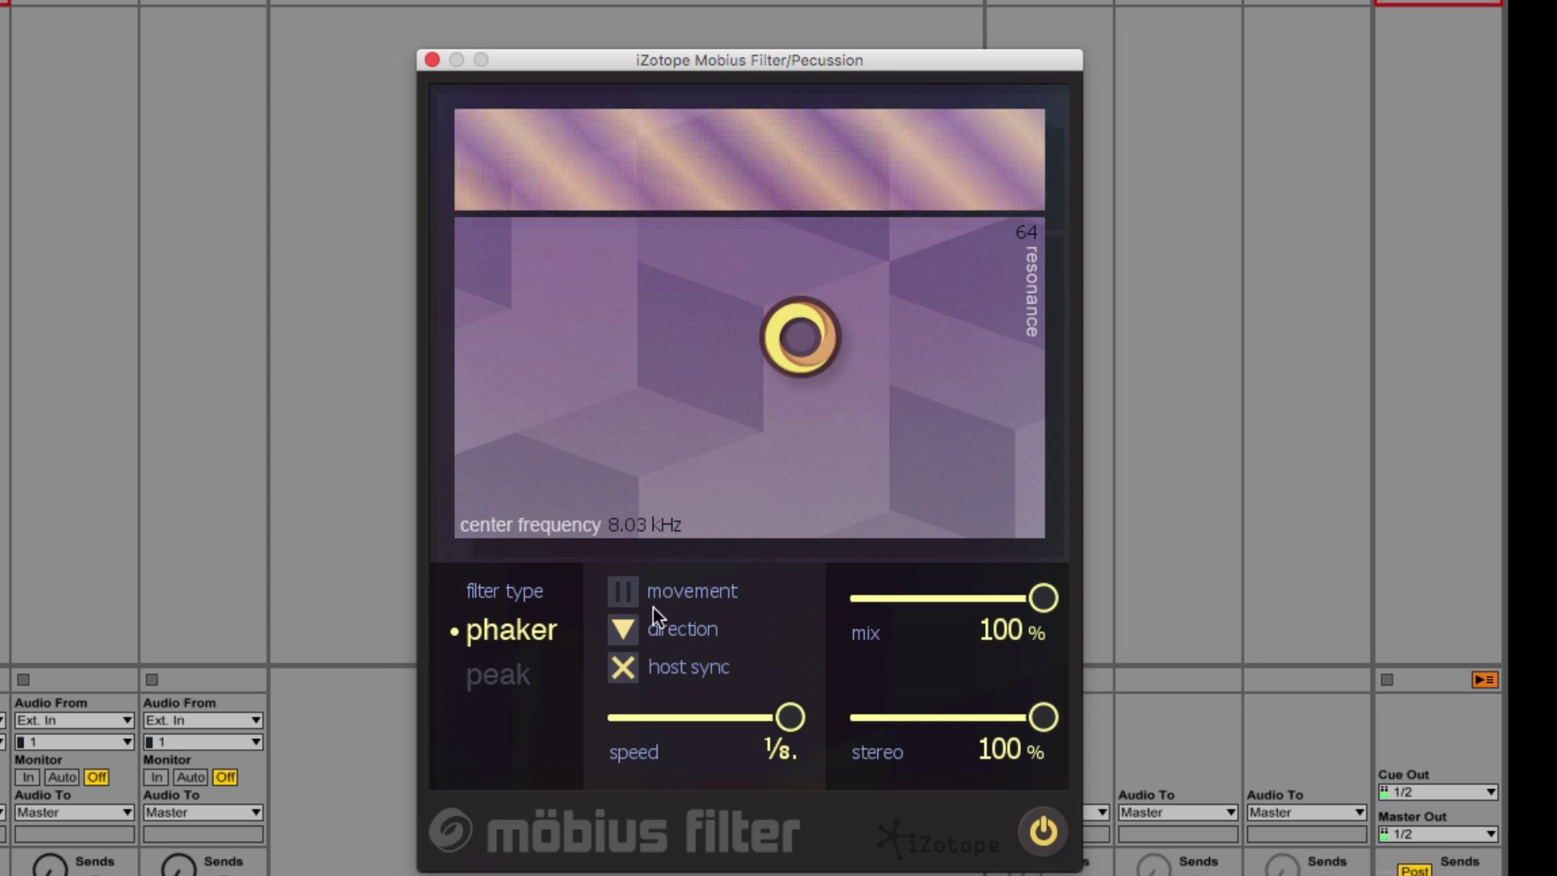
- Set the sweep back to rising and drop the stereo spread before restoring it to 100%
{"action": "left_click", "coordinate": [624, 626]}
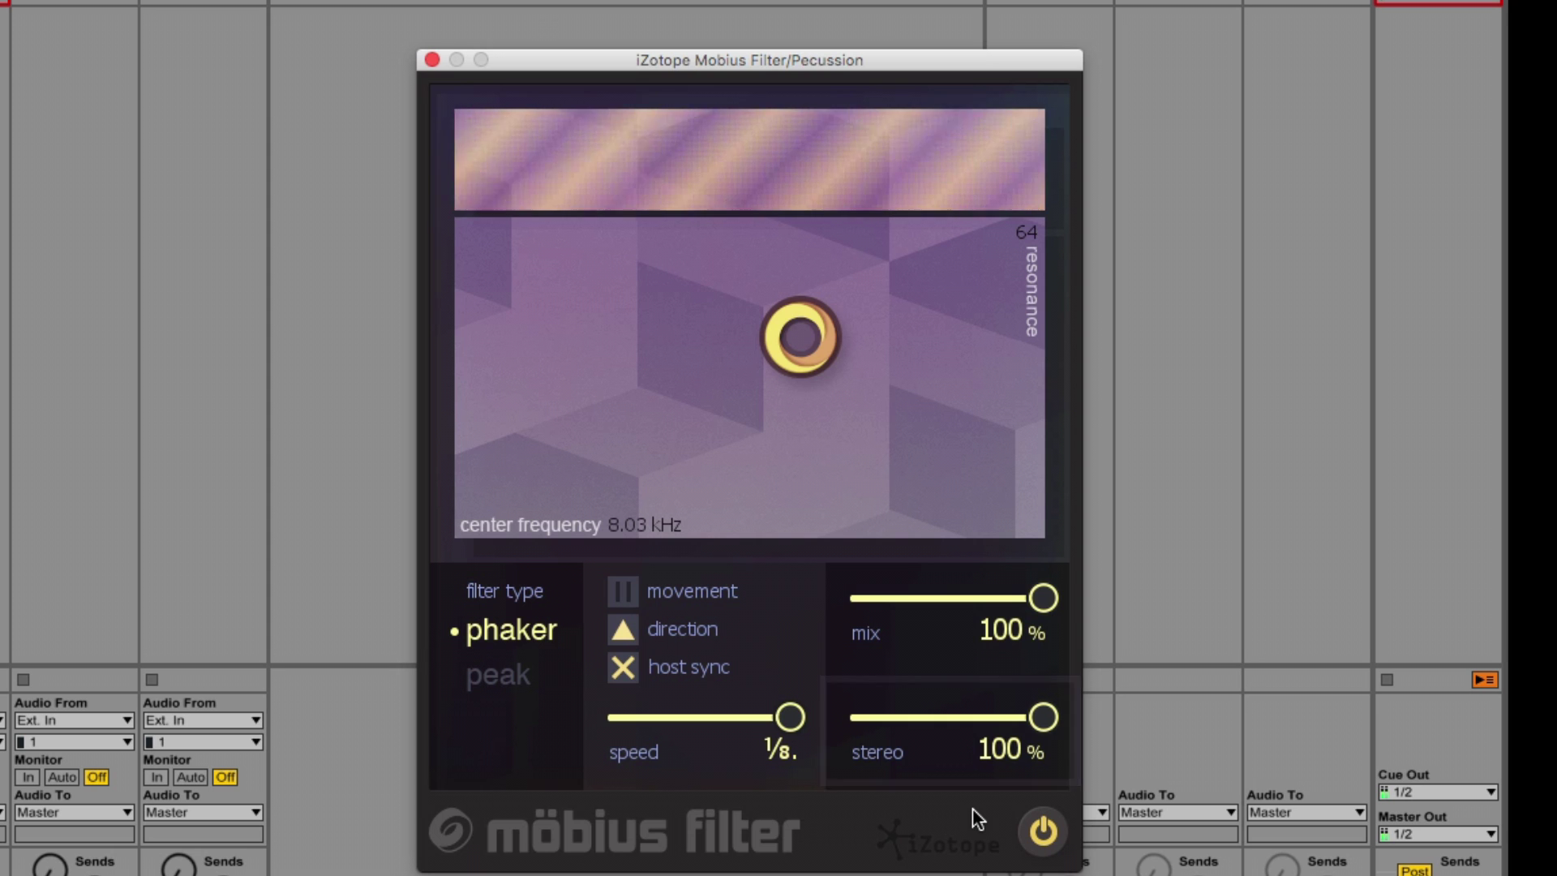
{"action": "left_click_drag", "start_coordinate": [1041, 717], "coordinate": [850, 717]}
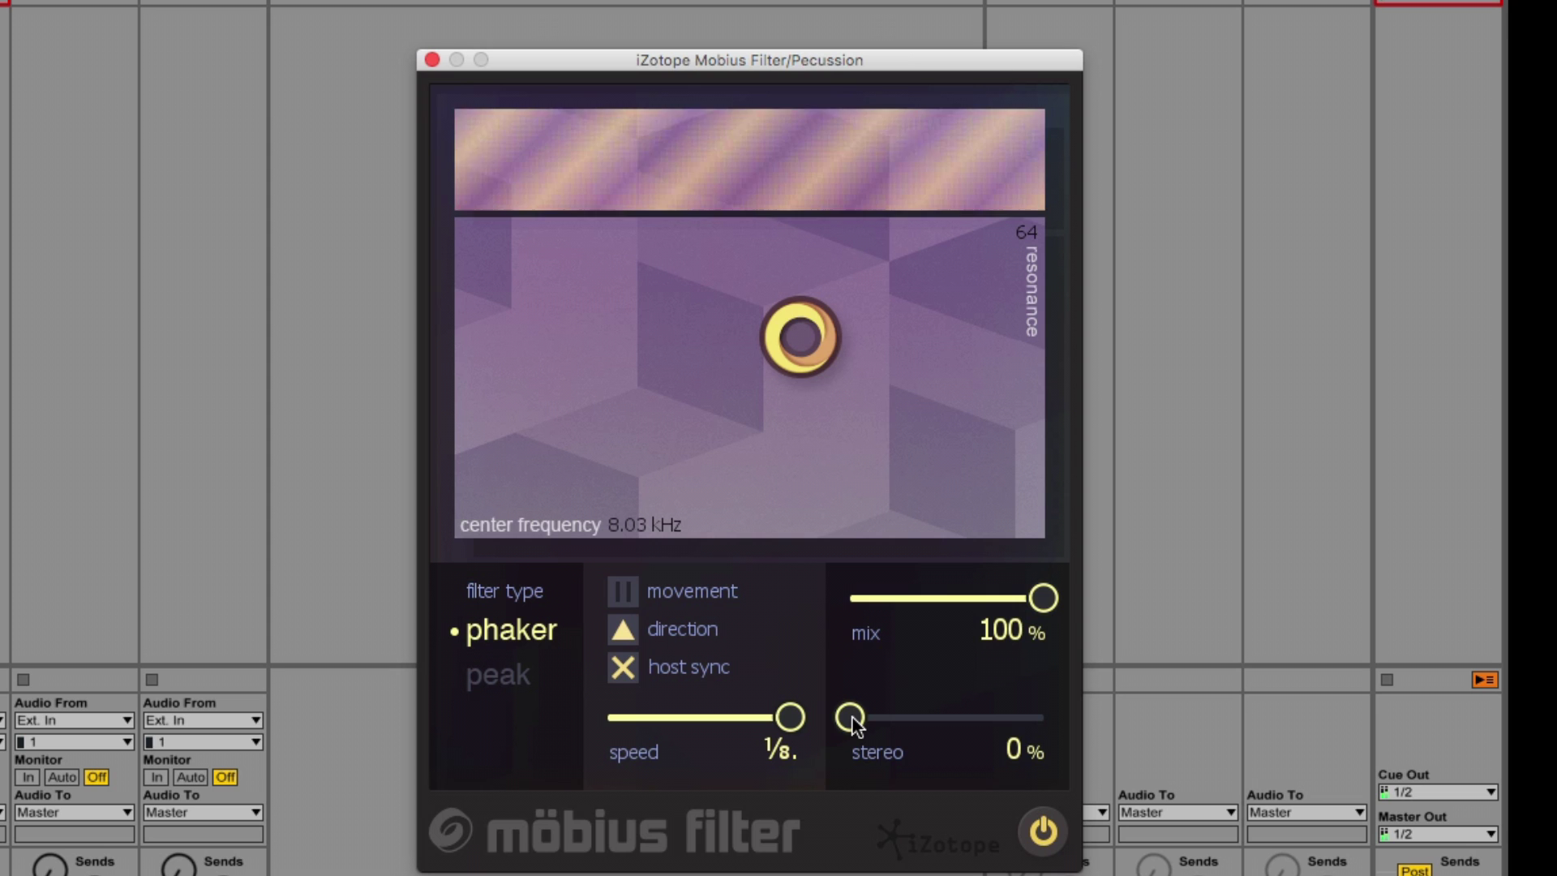
{"action": "left_click_drag", "start_coordinate": [851, 718], "coordinate": [1104, 726]}
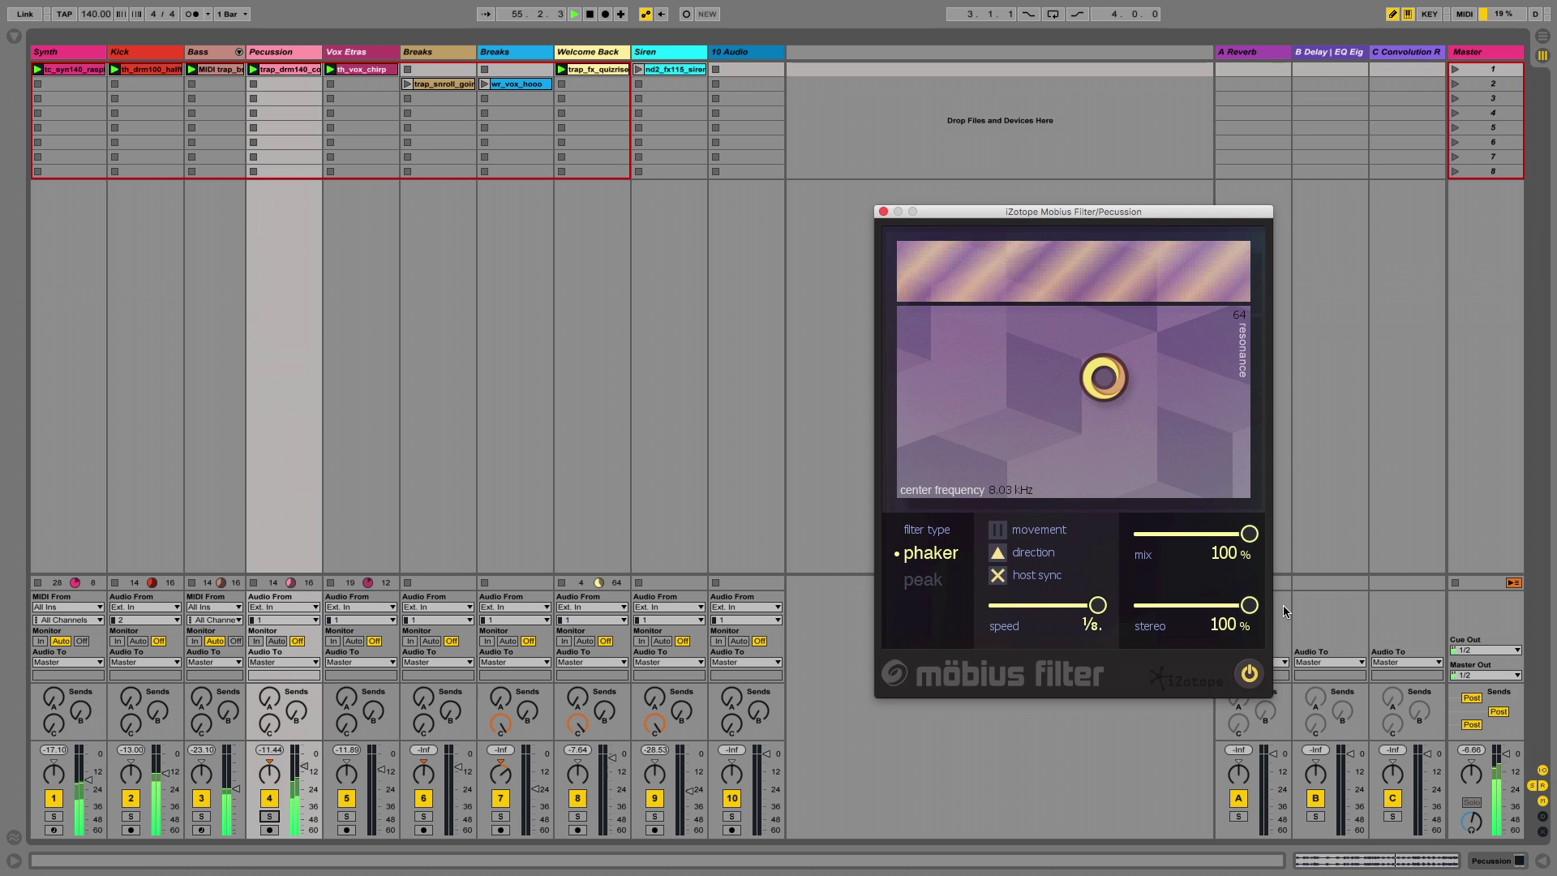
- Launch scene 3 with Return so all tracks play together
{"action": "key", "text": "Return"}
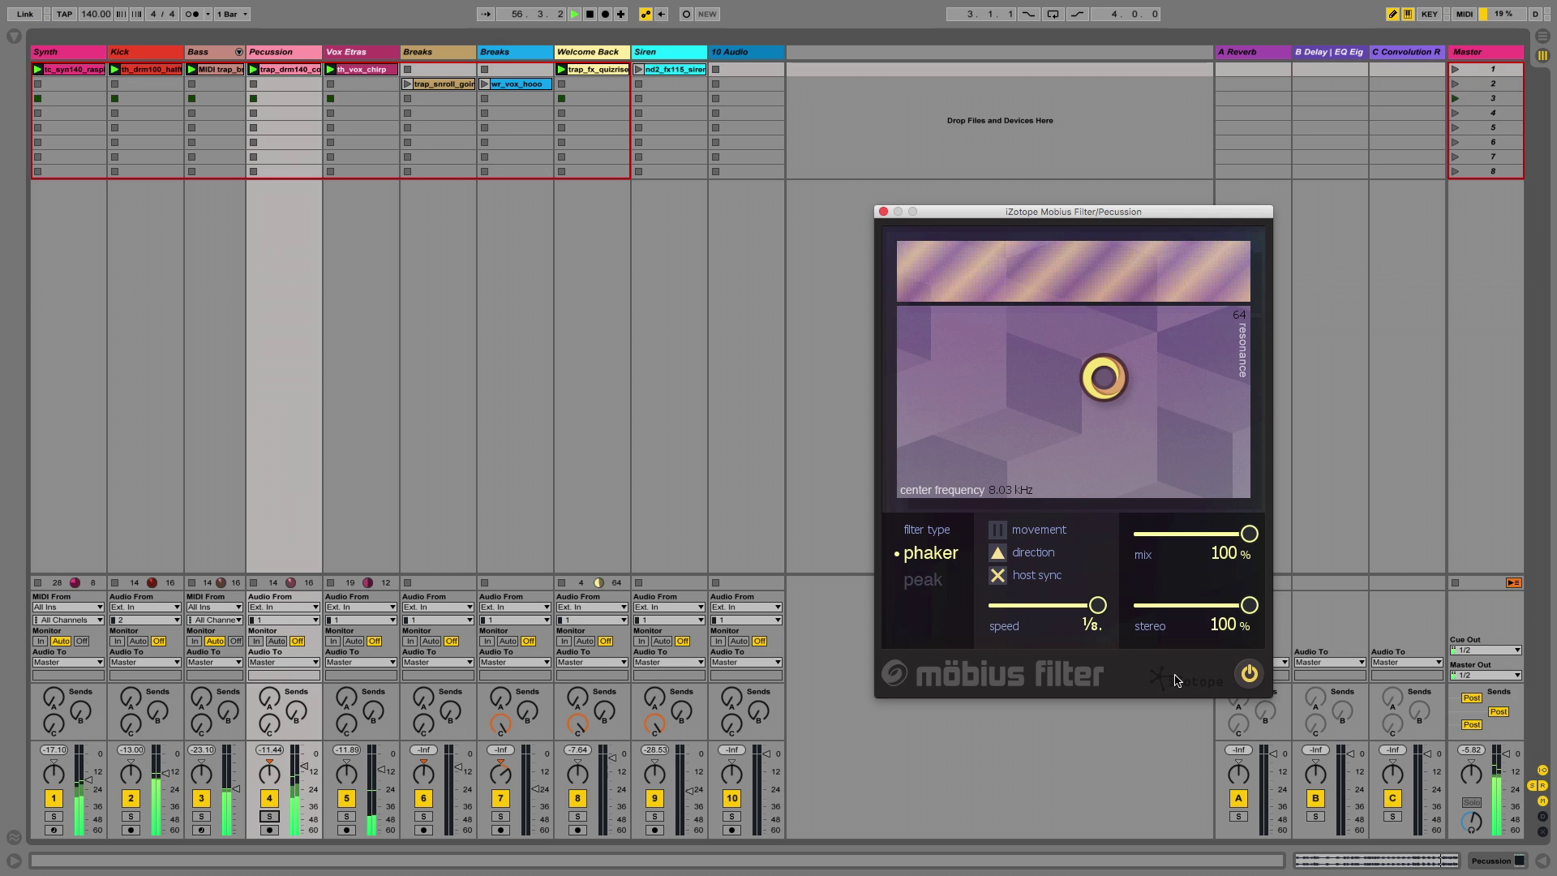